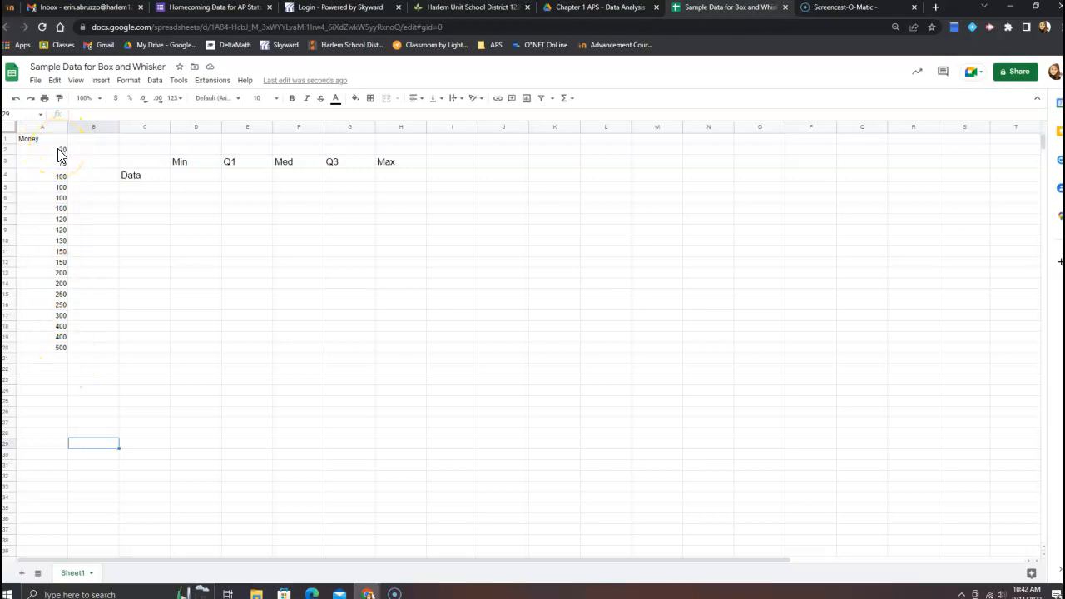
# Step: Sort the Money values in A2:A20 ascending (A → Z) by column A, without a header row
pyautogui.moveTo(58, 150); pyautogui.dragTo(57, 347)
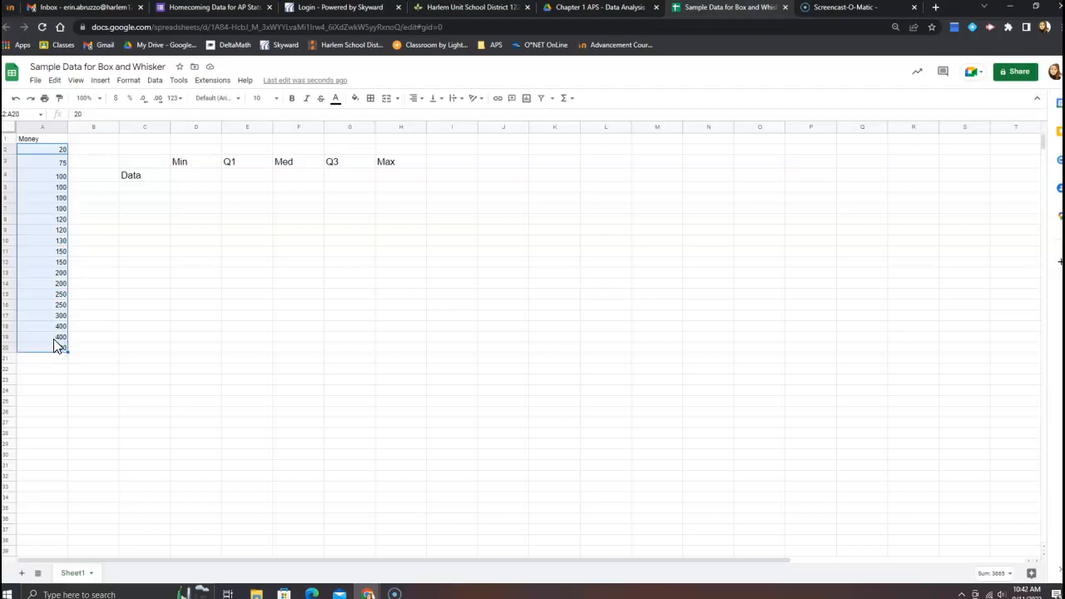
pyautogui.rightClick(57, 346)
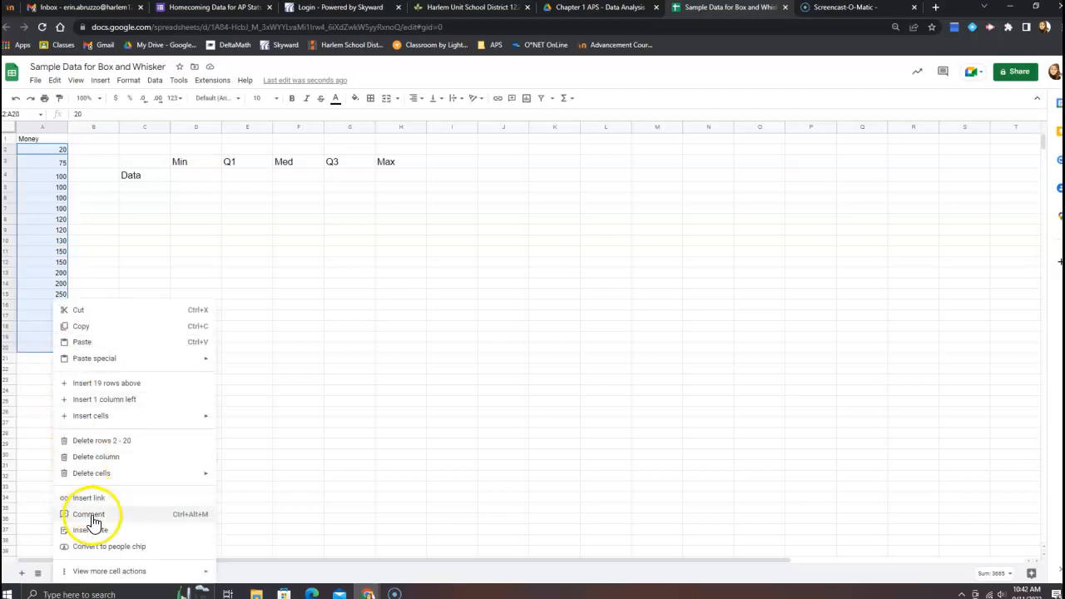
pyautogui.moveTo(117, 572)
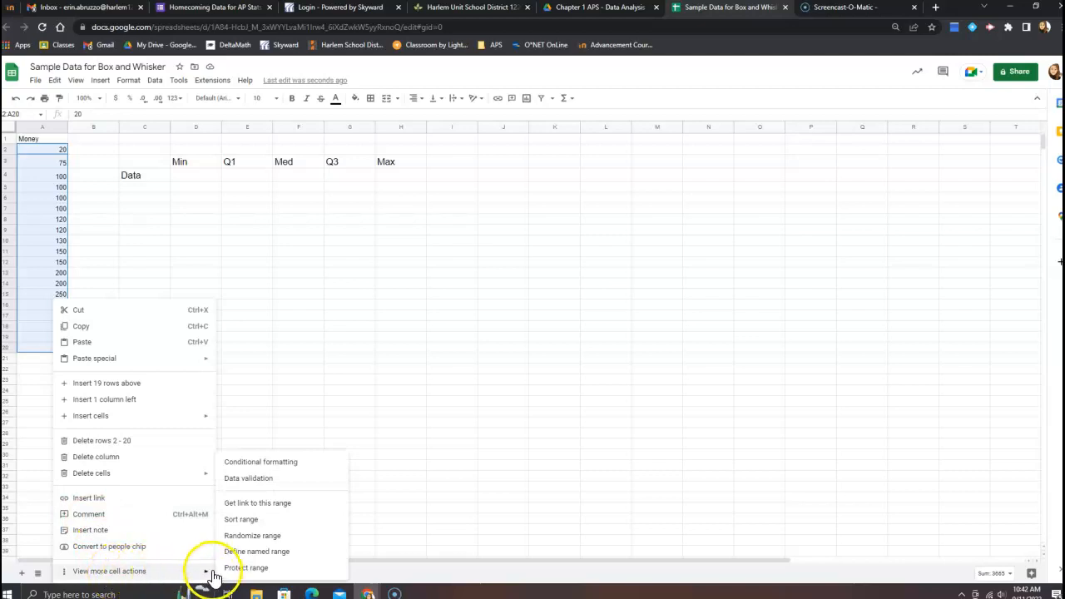
pyautogui.click(243, 520)
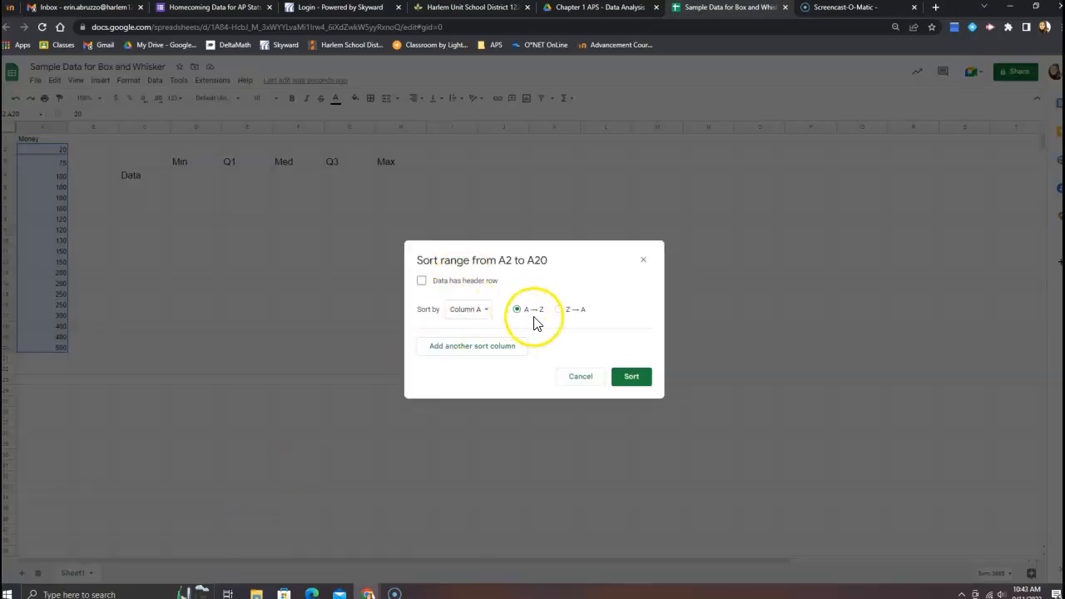
pyautogui.click(626, 379)
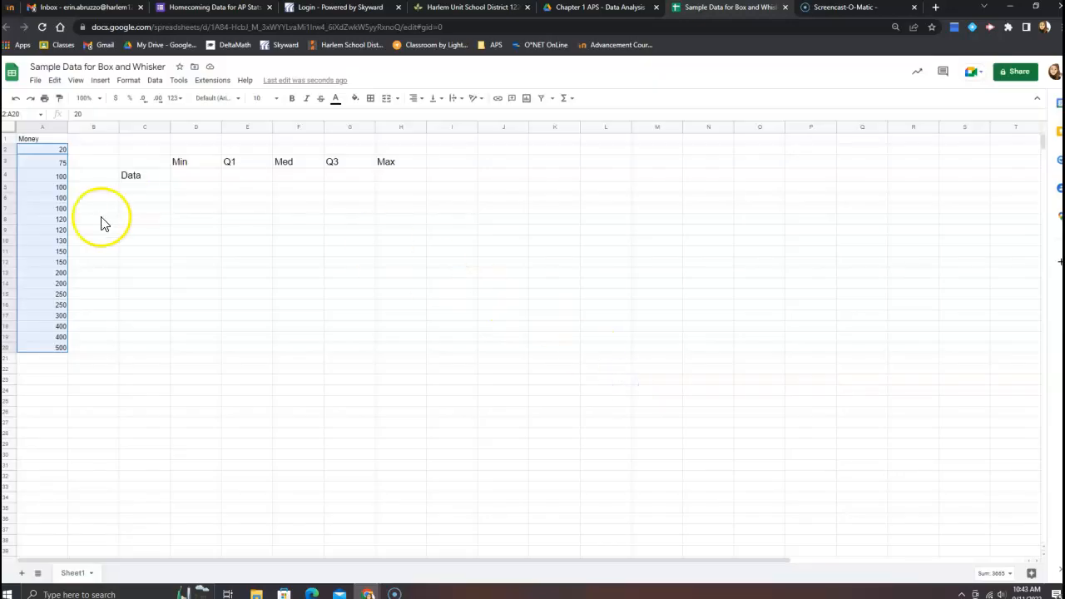
pyautogui.click(149, 304)
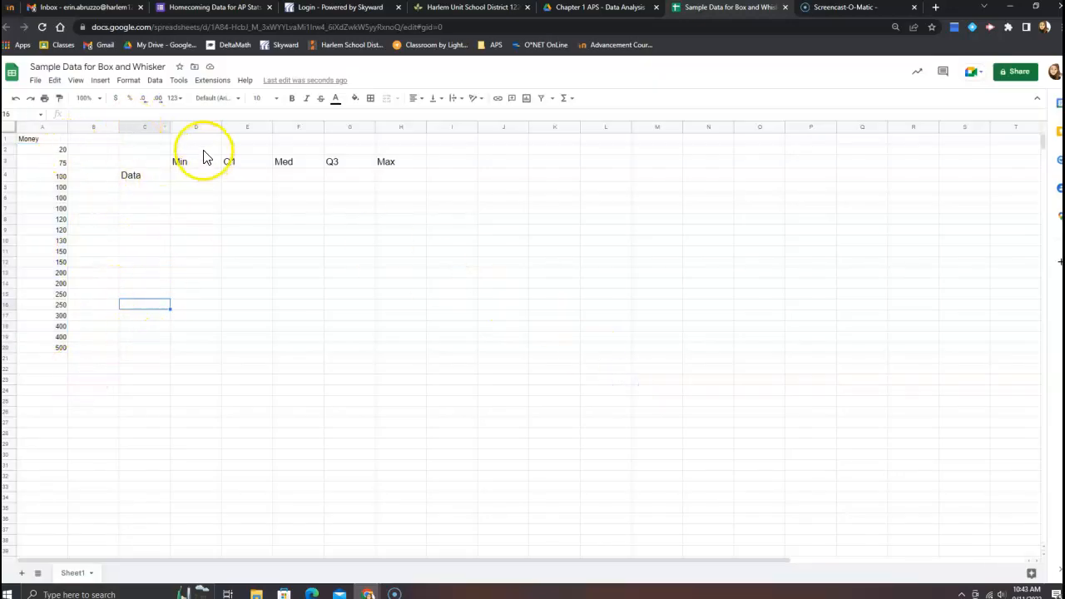
# Step: Calculate the minimum of the Money values in D4, under Min, with =MIN(A2:A20)
pyautogui.click(187, 182)
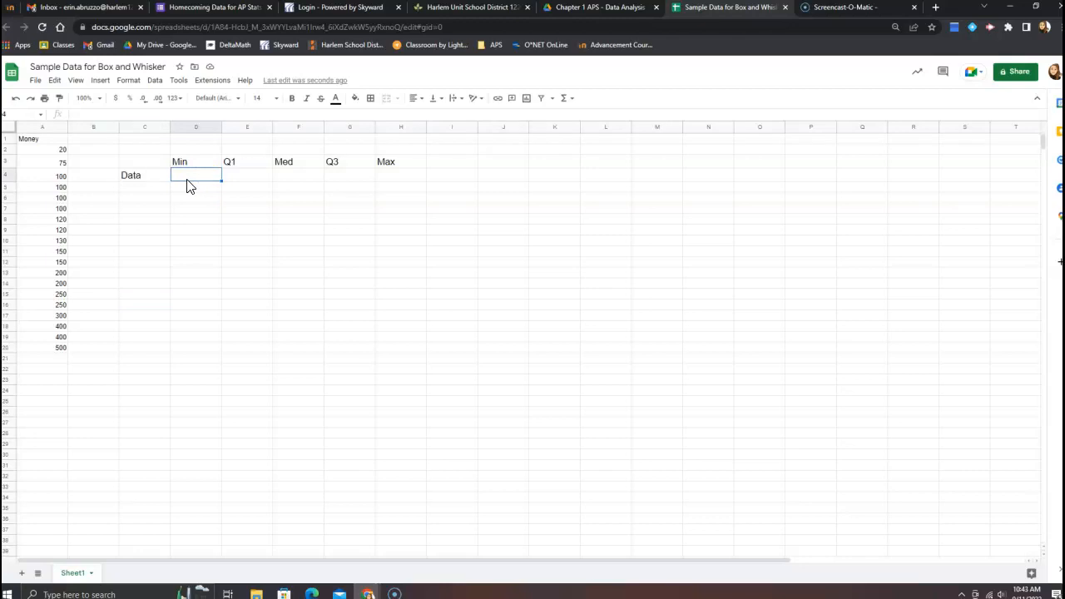
pyautogui.write('=')
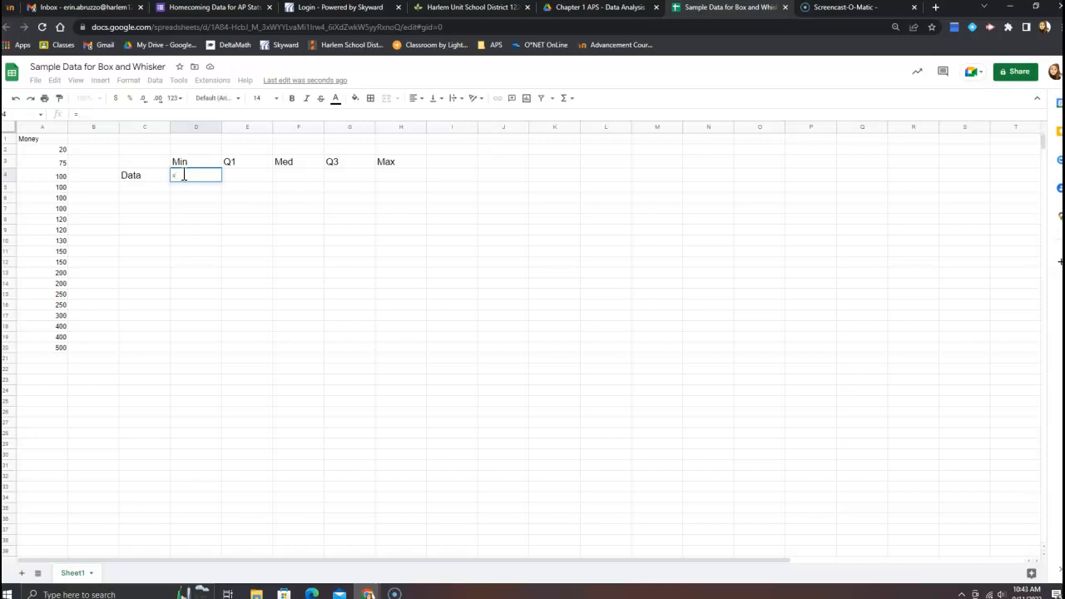
pyautogui.write('MIN')
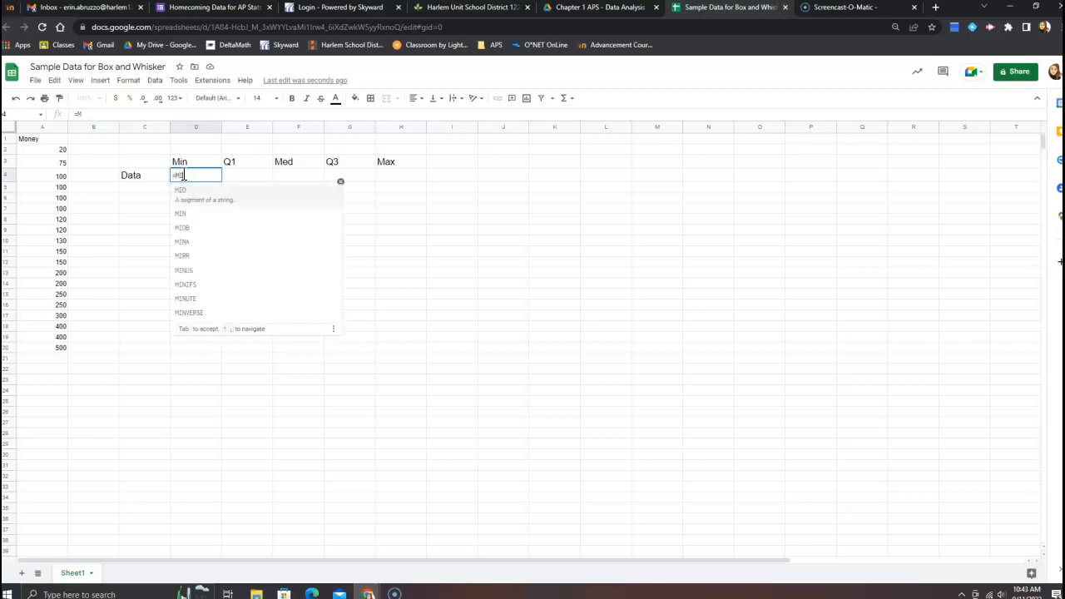
pyautogui.click(183, 194)
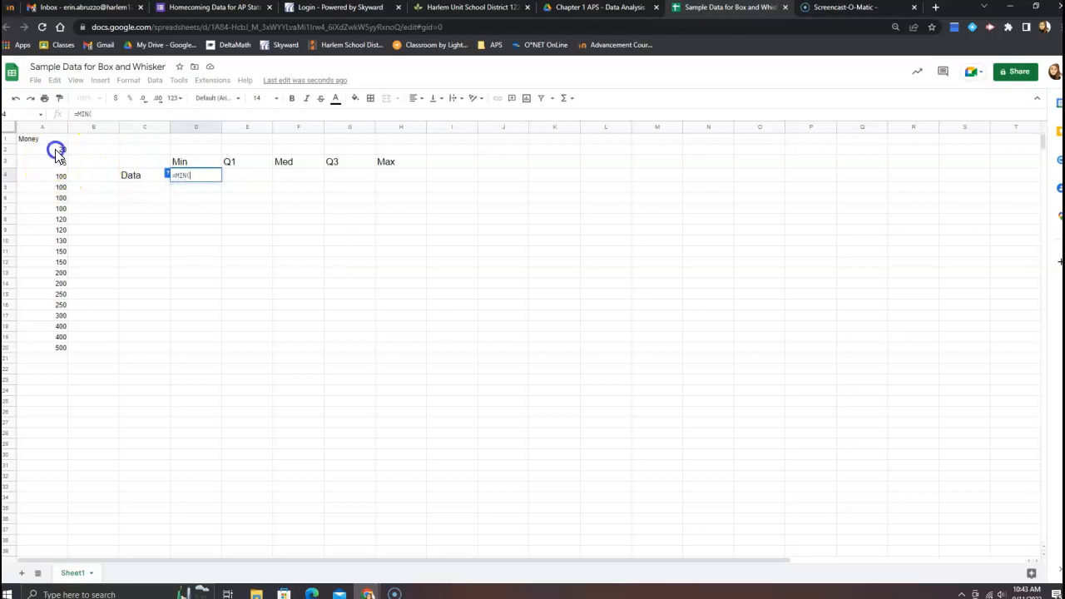
pyautogui.moveTo(58, 155); pyautogui.dragTo(38, 340)
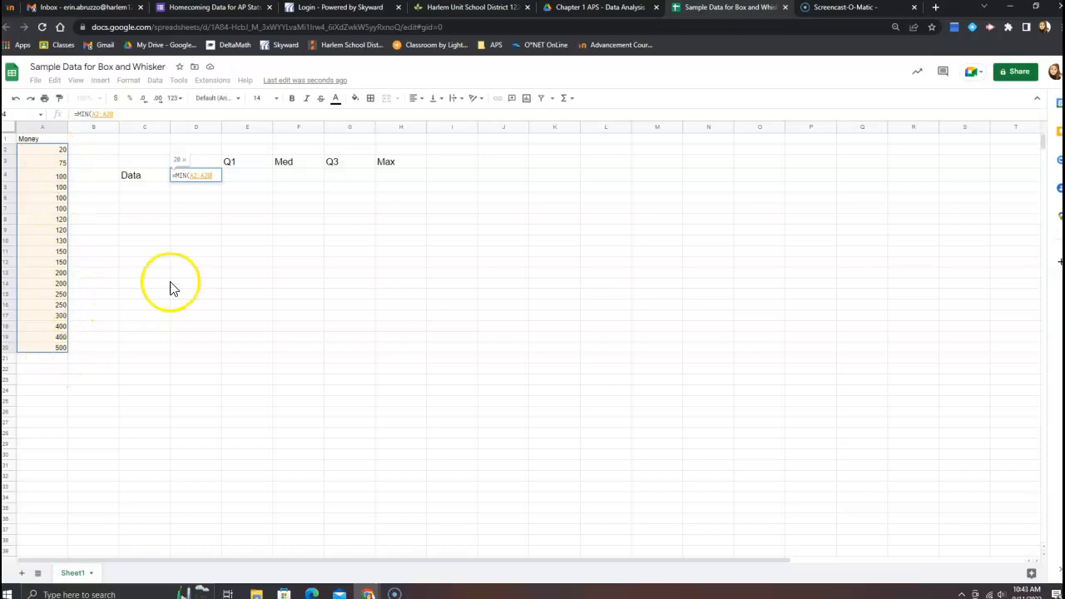
pyautogui.write(')')
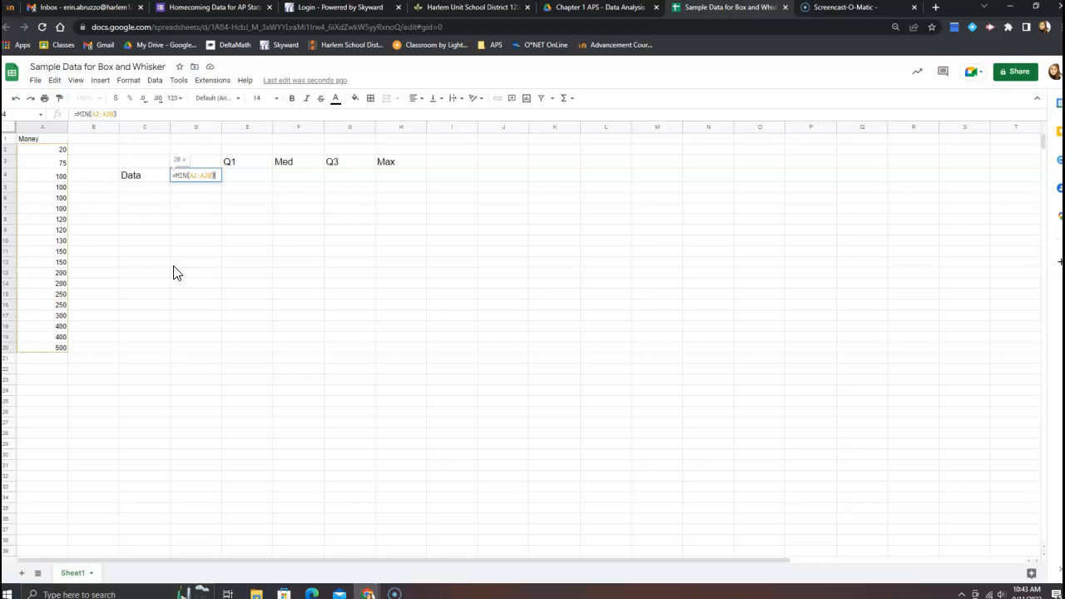
pyautogui.press('Return')
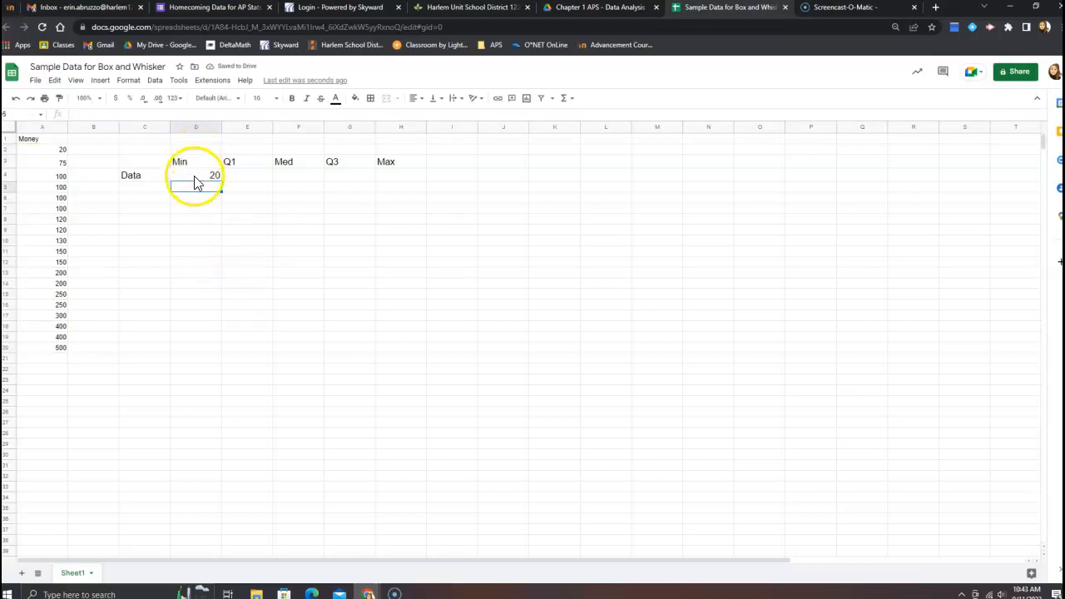
# Step: Calculate the first quartile of the Money values in E4, under Q1, with =QUARTILE(A2:A20,1)
pyautogui.click(256, 177)
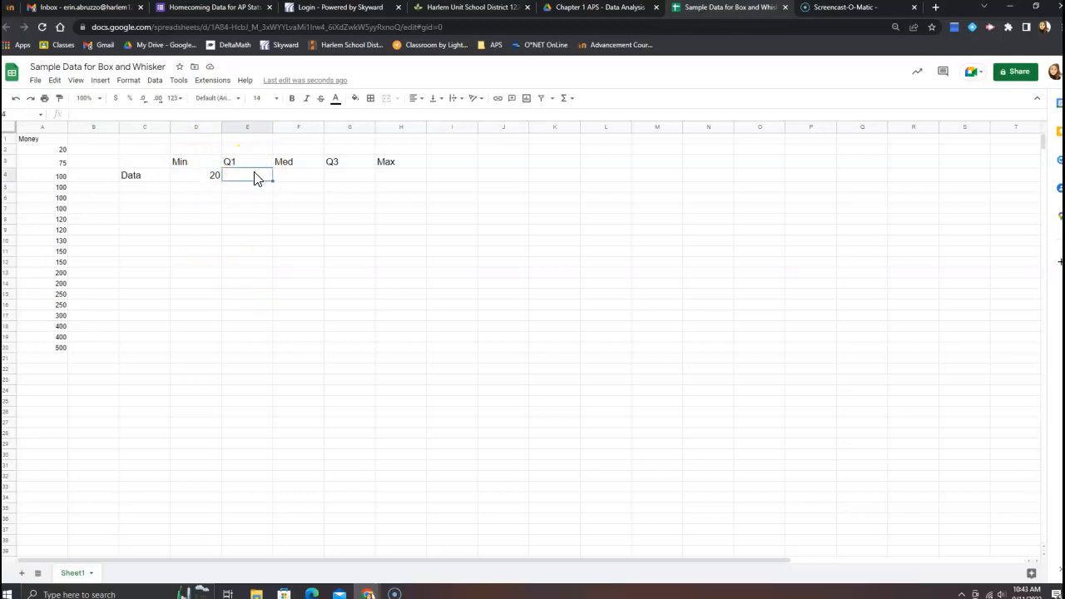
pyautogui.write('=')
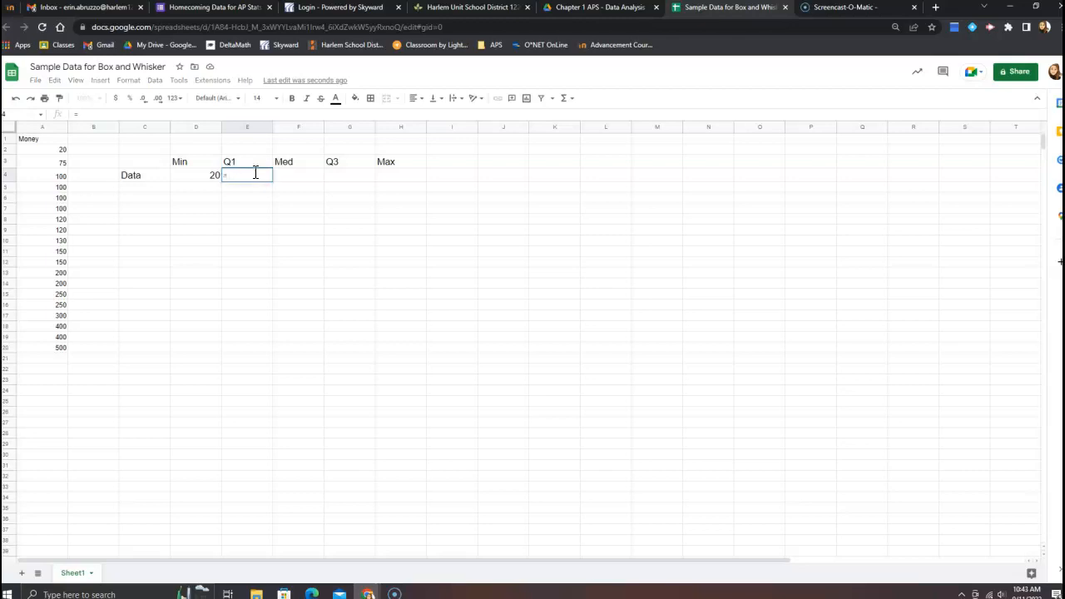
pyautogui.write('qua')
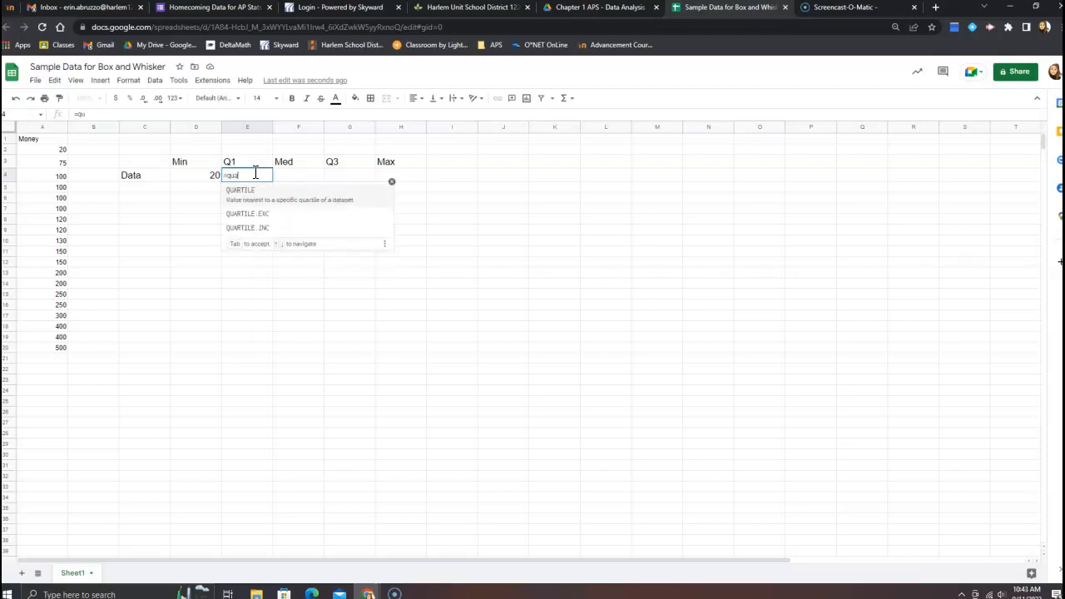
pyautogui.click(259, 198)
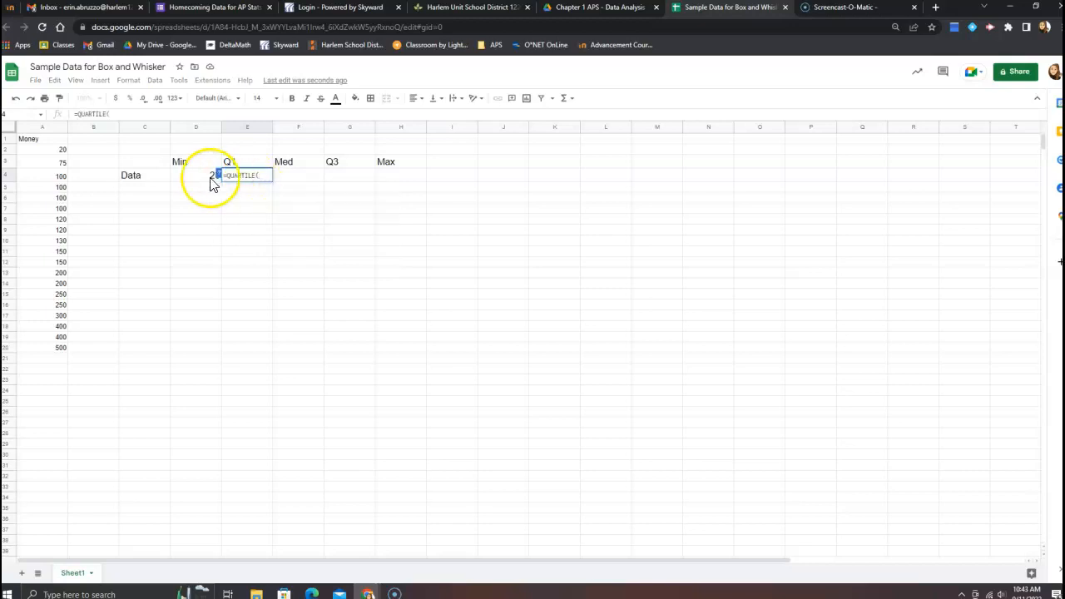
pyautogui.moveTo(58, 151); pyautogui.dragTo(55, 349)
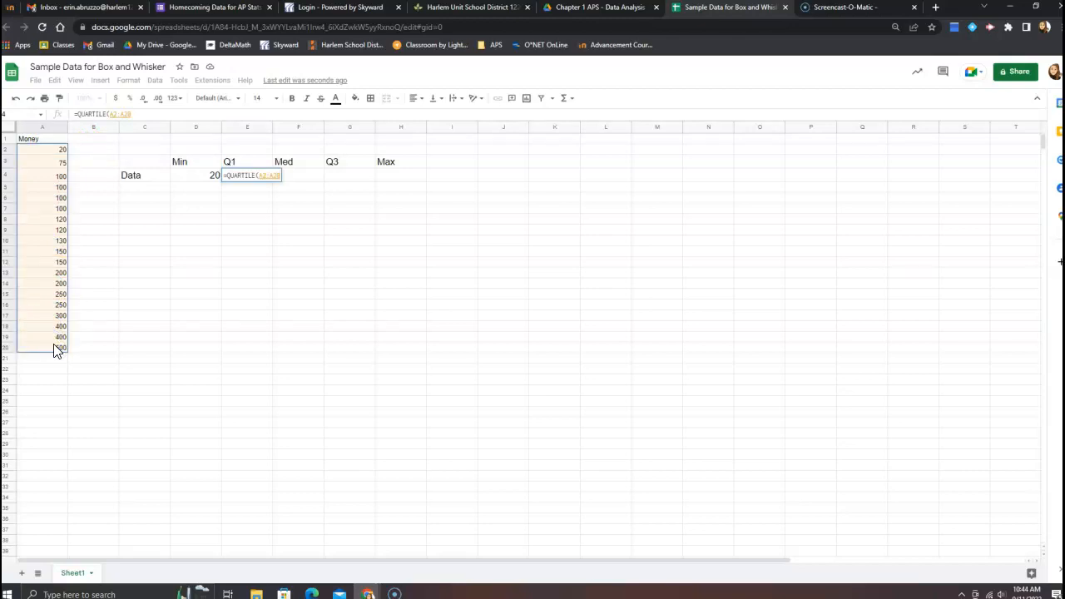
pyautogui.write(',')
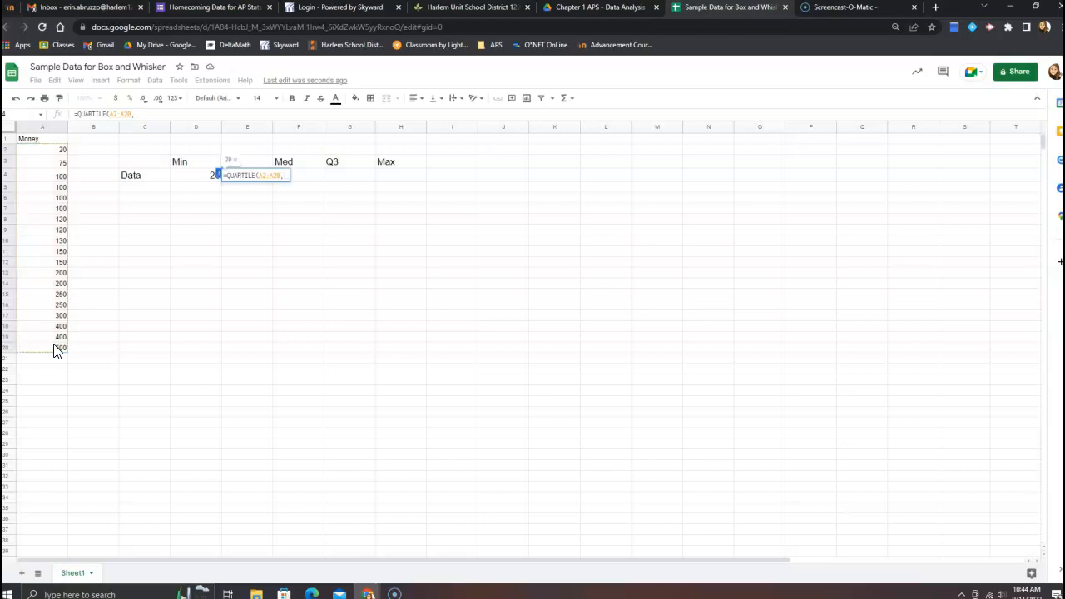
pyautogui.write('1')
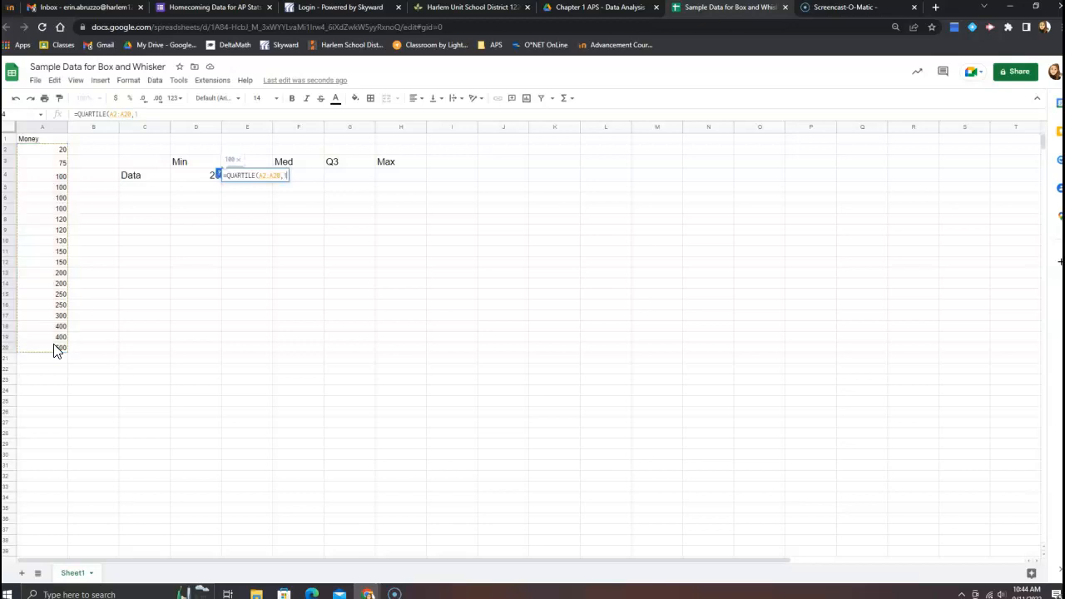
pyautogui.press('Return')
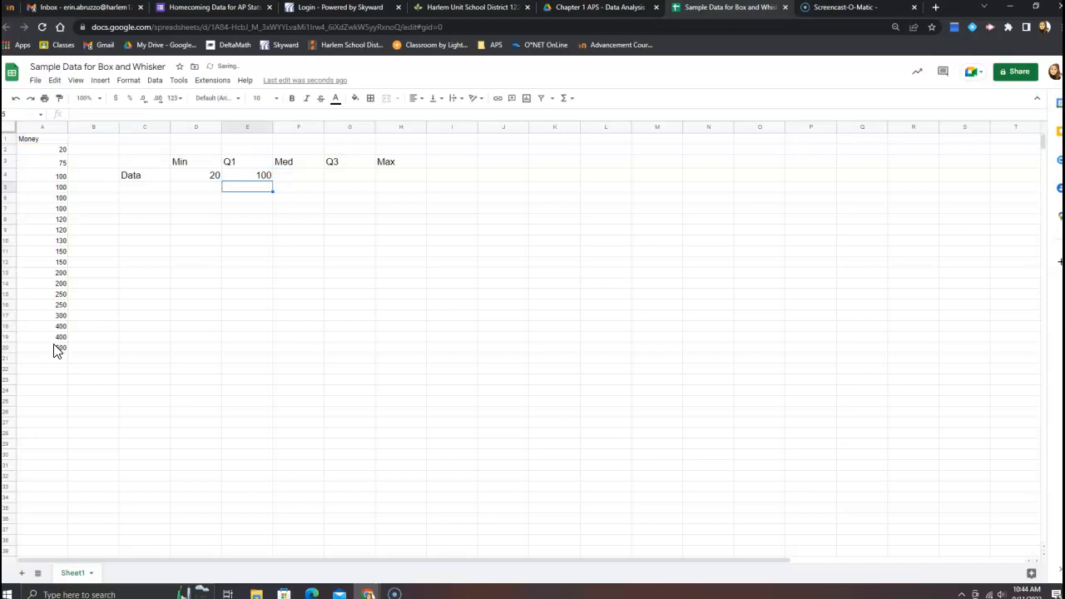
# Step: Calculate the median of the Money values in F4, under Med, with the MEDIAN function over the data from A2 to A20
pyautogui.click(313, 178)
pyautogui.write('=')
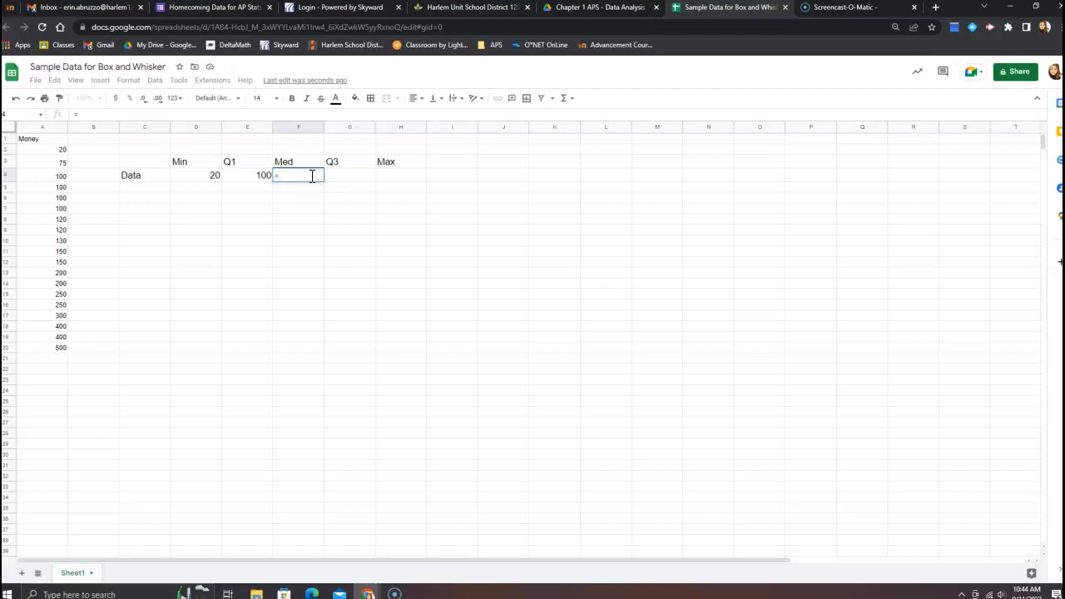
pyautogui.write('med')
pyautogui.click(305, 194)
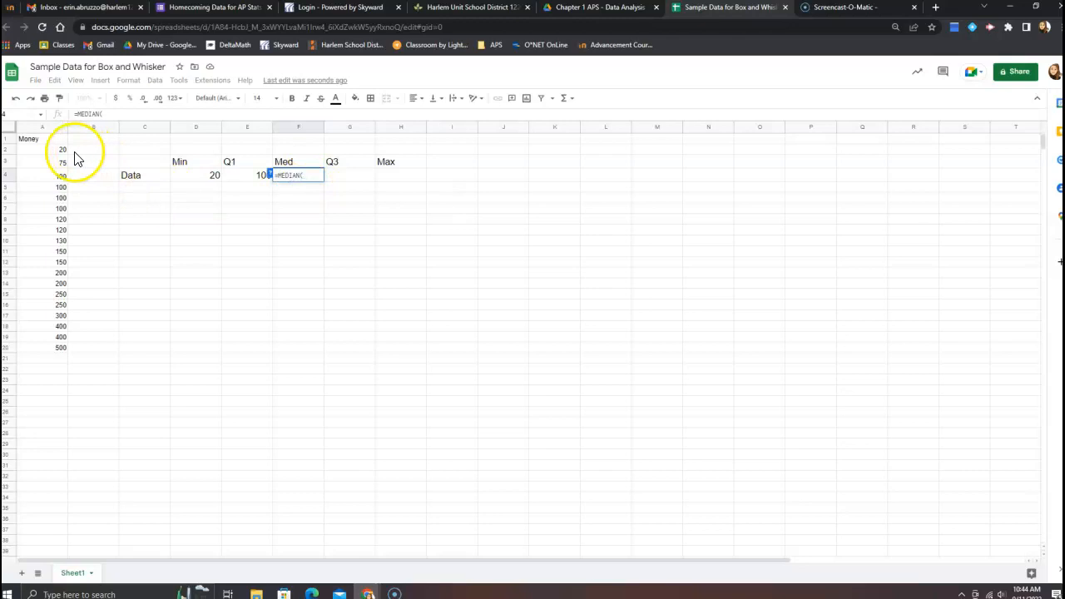
pyautogui.moveTo(57, 149); pyautogui.dragTo(44, 359)
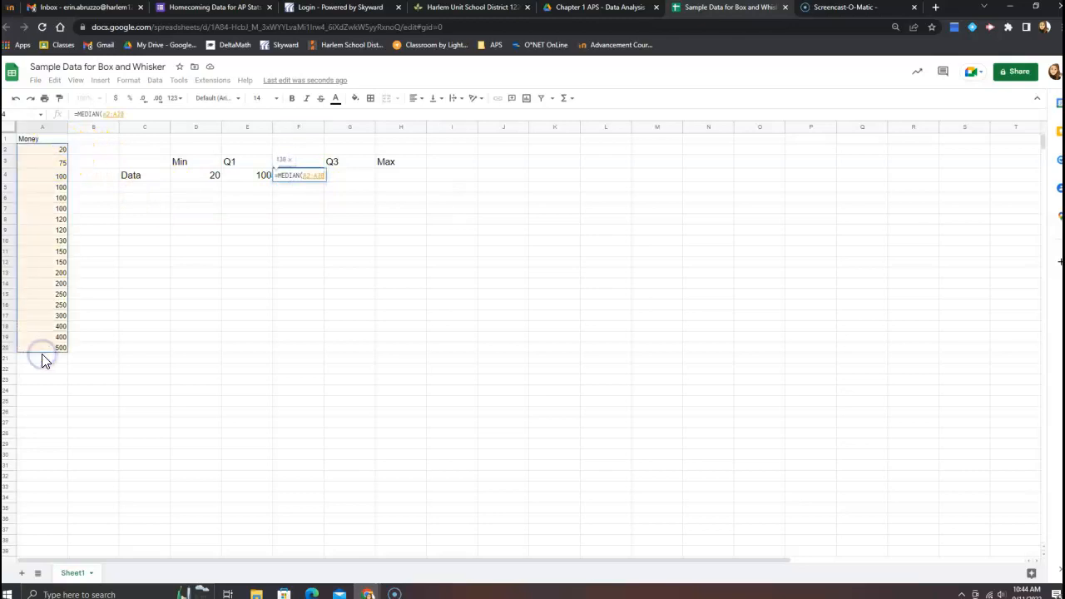
pyautogui.press('Return')
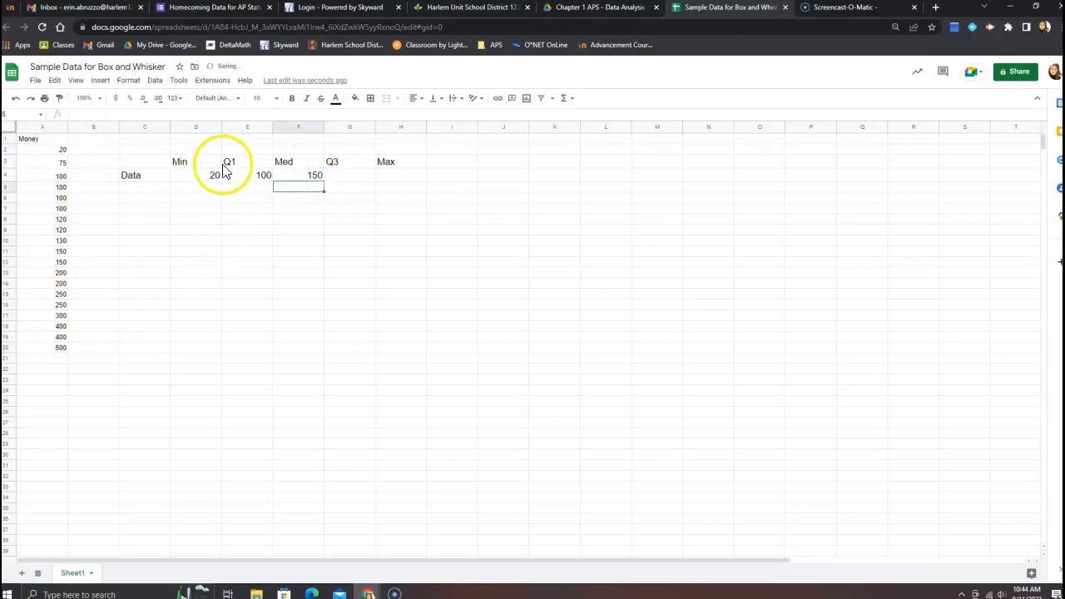
# Step: Calculate the third quartile of the Money values in G4, under Q3, with =QUARTILE(A2:A20,3)
pyautogui.click(350, 177)
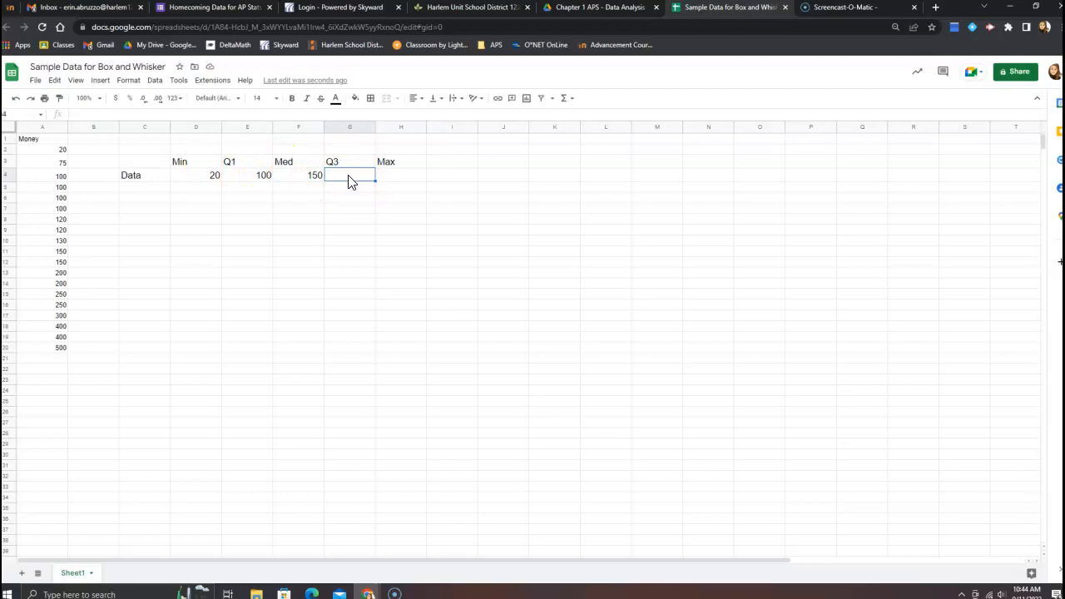
pyautogui.write('=quar')
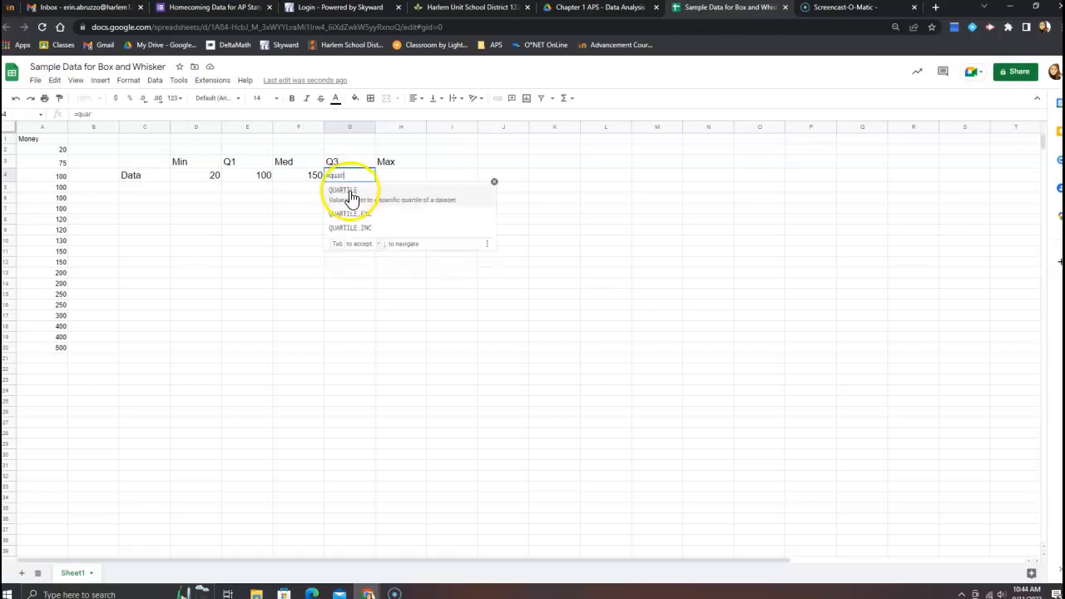
pyautogui.click(345, 191)
pyautogui.moveTo(58, 149); pyautogui.dragTo(56, 352)
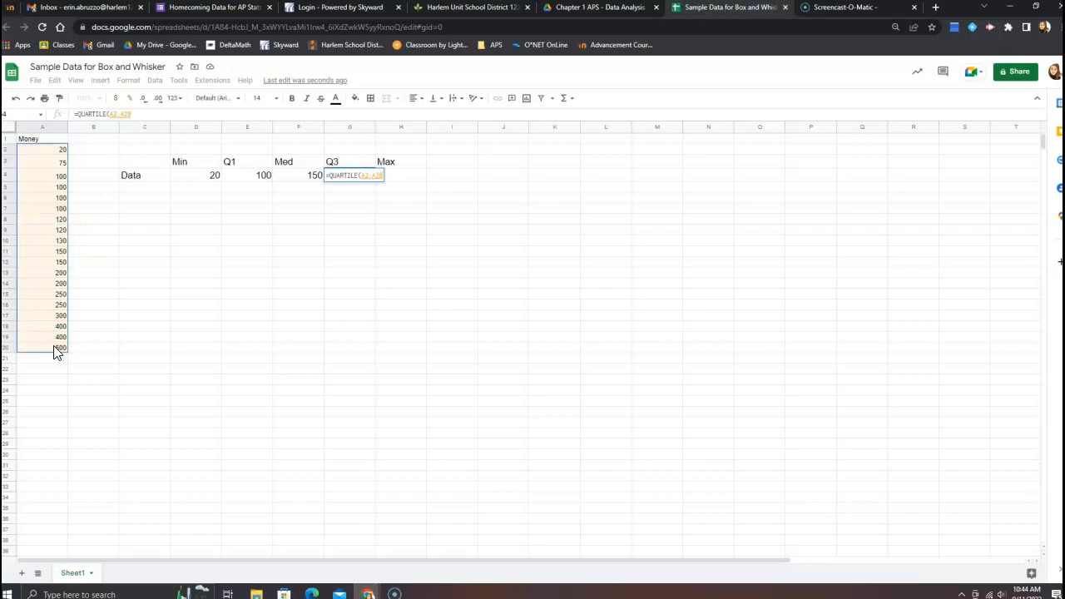
pyautogui.write(',3')
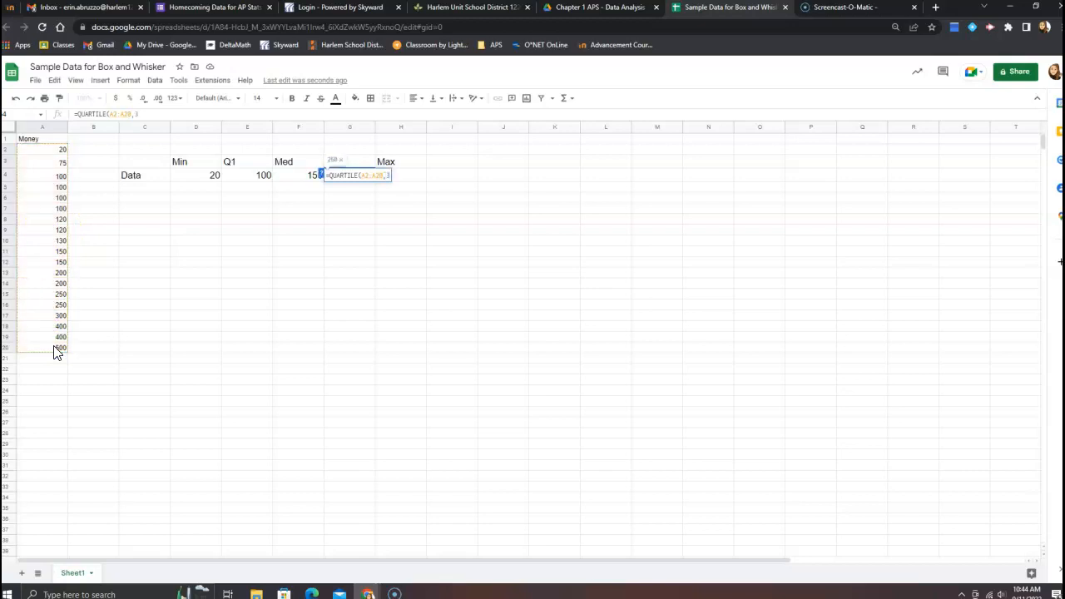
pyautogui.write(')')
pyautogui.press('Return')
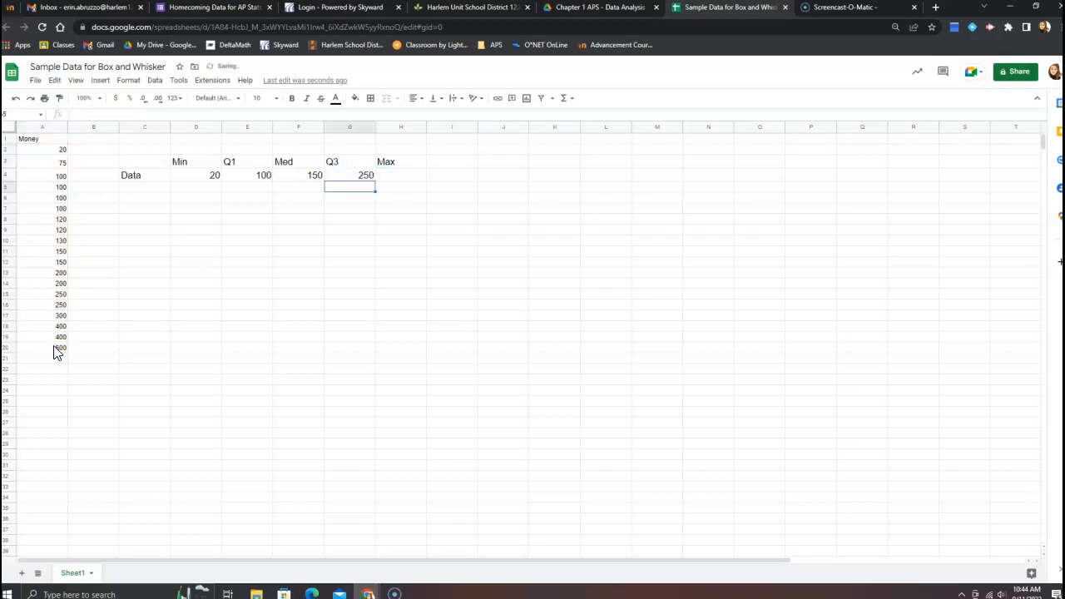
# Step: Calculate the maximum of the Money values in H4, under Max, with =MAX(A2:A20)
pyautogui.click(387, 177)
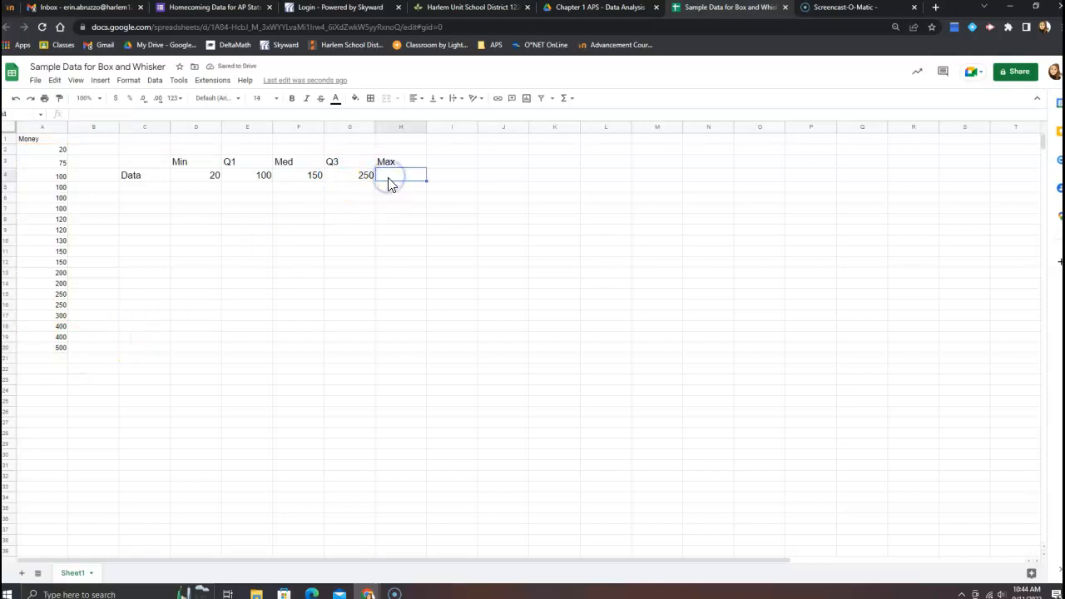
pyautogui.write('=')
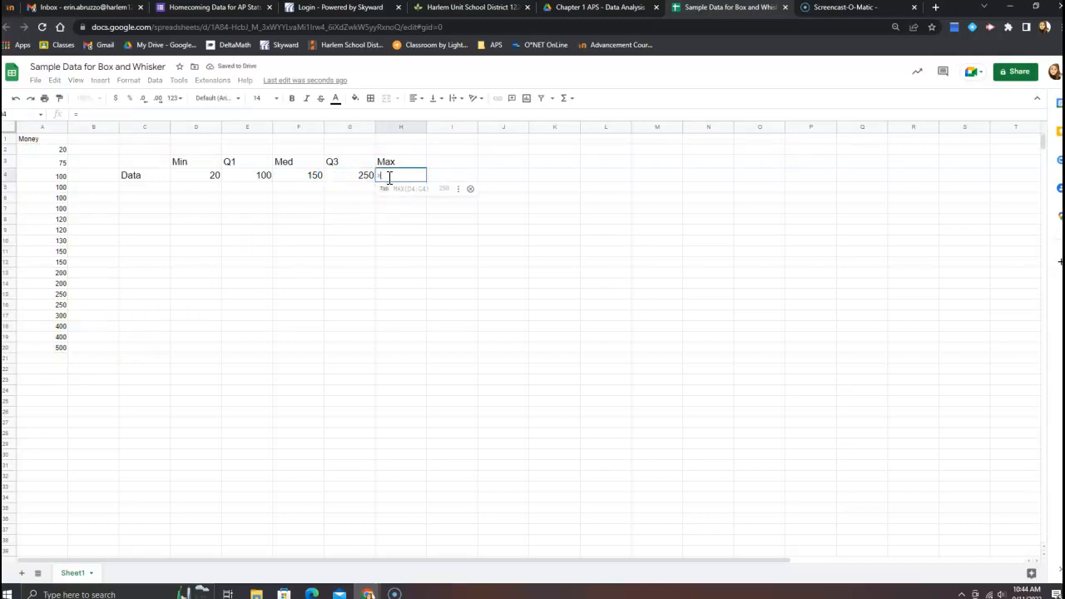
pyautogui.write('max')
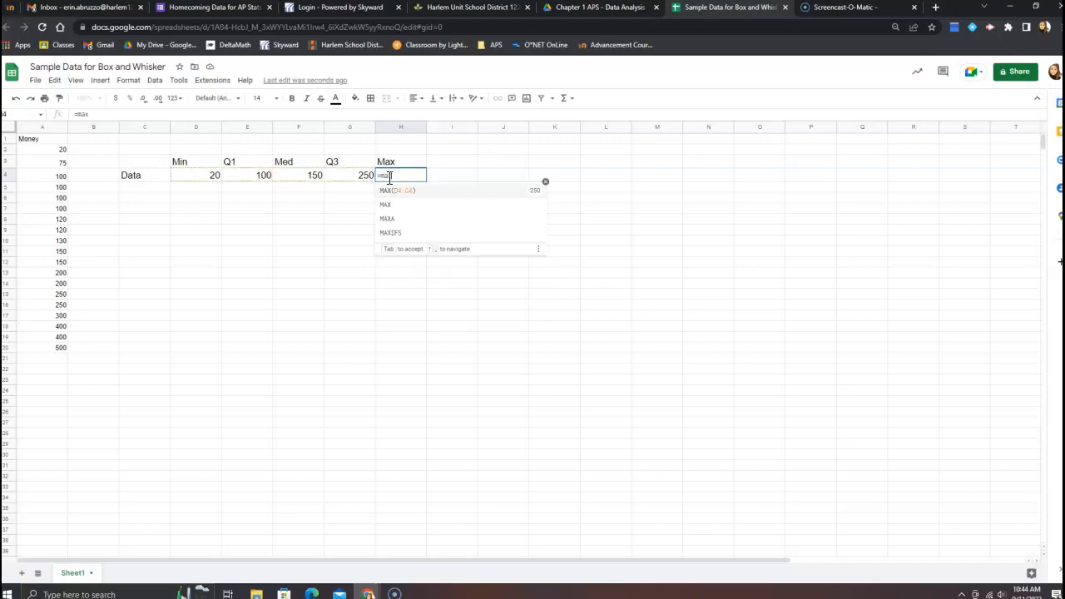
pyautogui.click(393, 178)
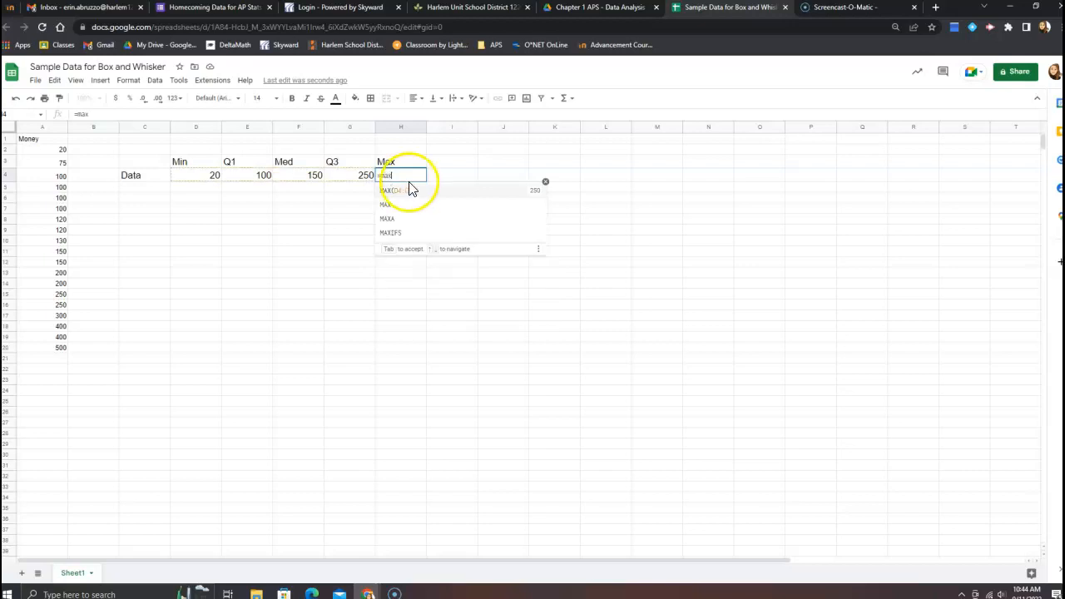
pyautogui.write('(')
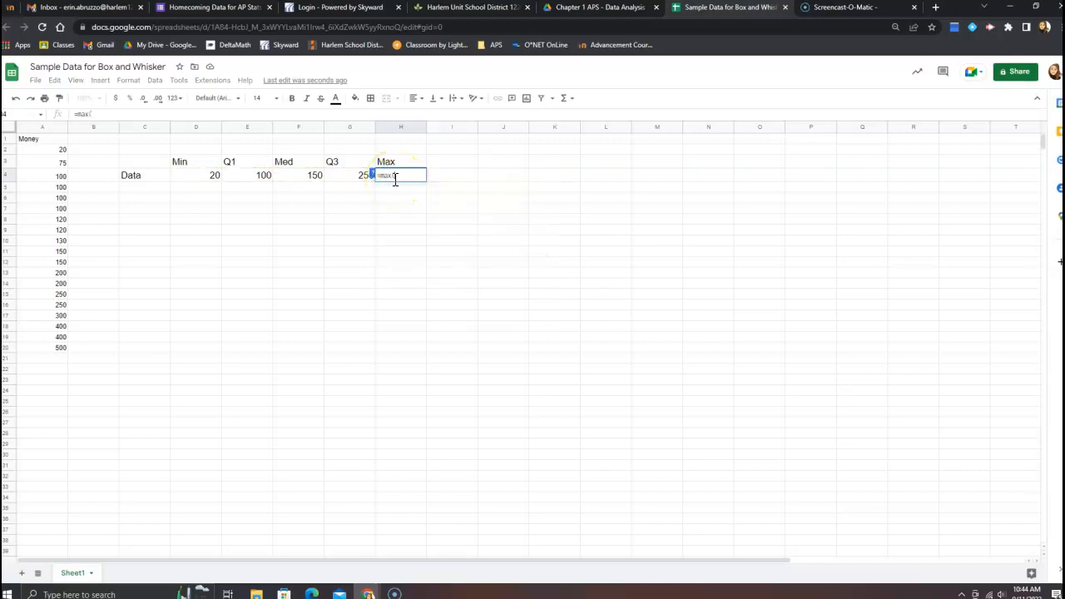
pyautogui.moveTo(38, 148); pyautogui.dragTo(44, 363)
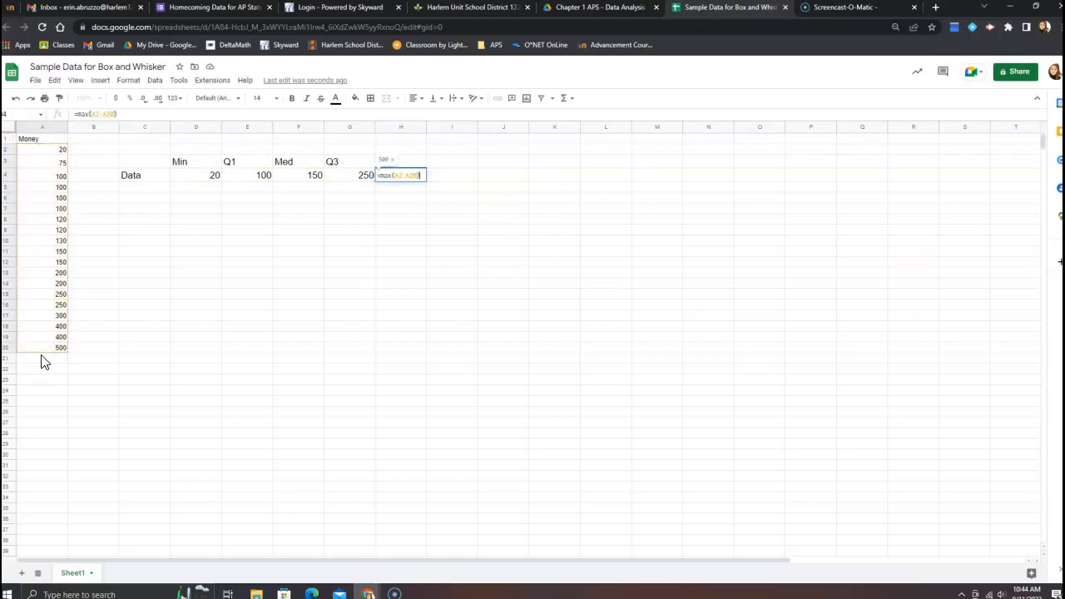
pyautogui.press('Return')
pyautogui.click(537, 273)
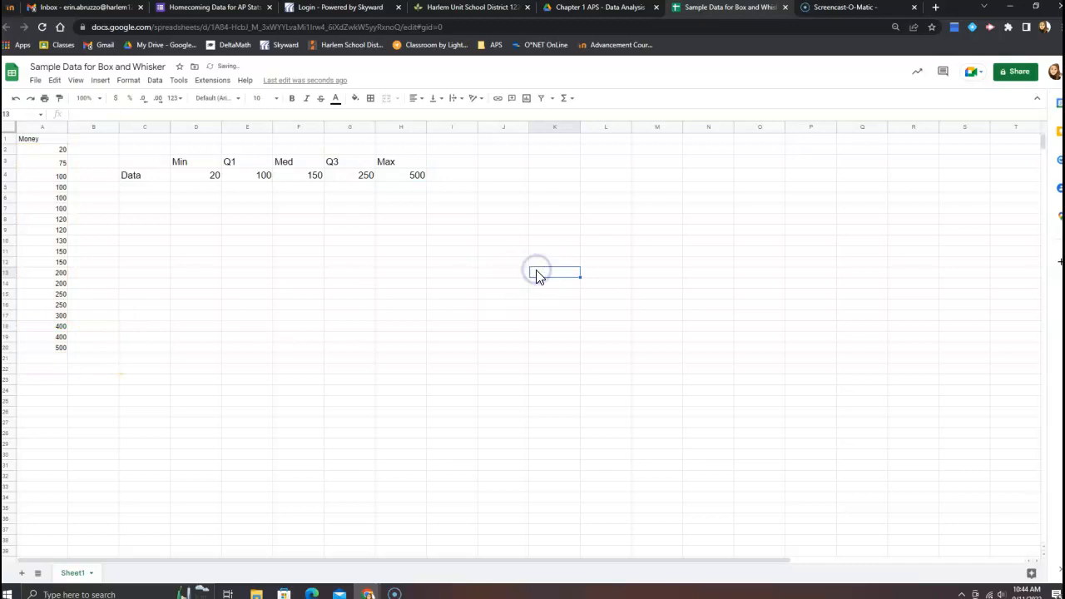
# Step: Review the Min, Q1, Med and Q3 formulas in row 4, cells D4 to G4
pyautogui.click(212, 179)
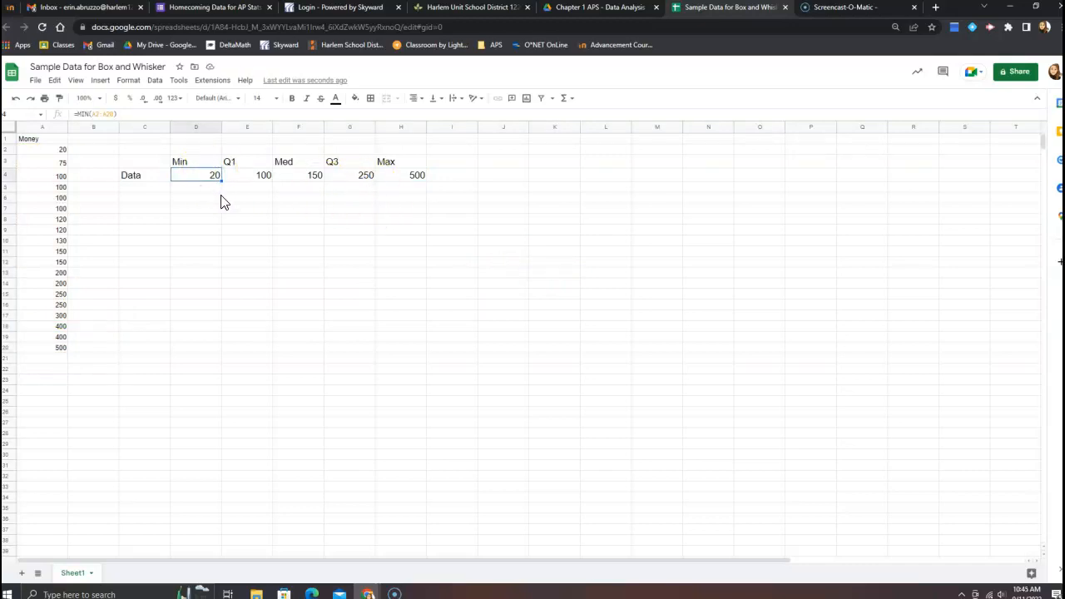
pyautogui.click(257, 183)
pyautogui.click(314, 181)
pyautogui.click(370, 181)
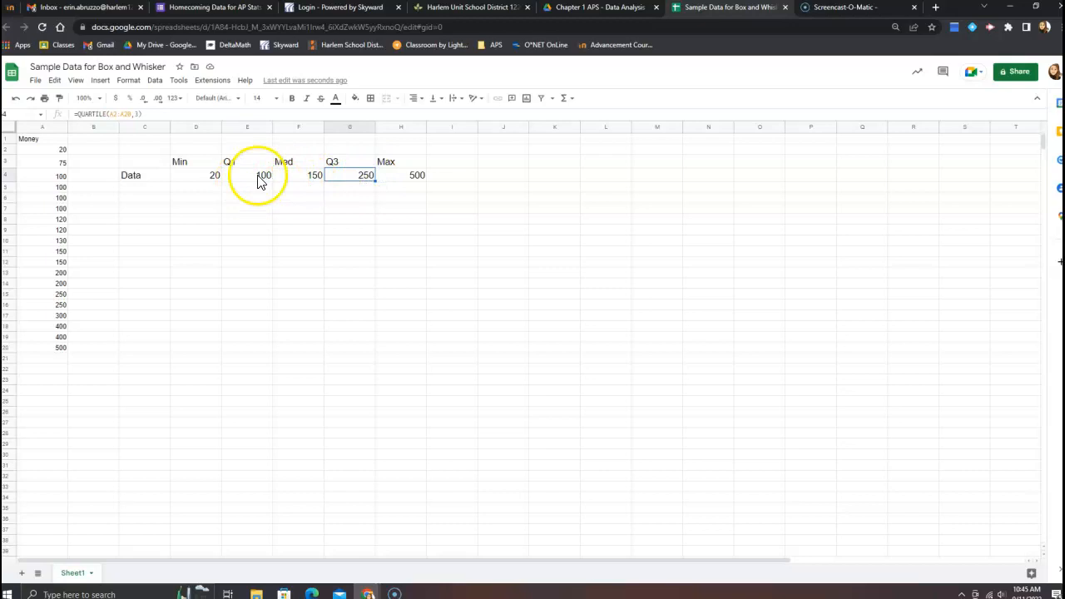
pyautogui.click(355, 221)
pyautogui.click(404, 208)
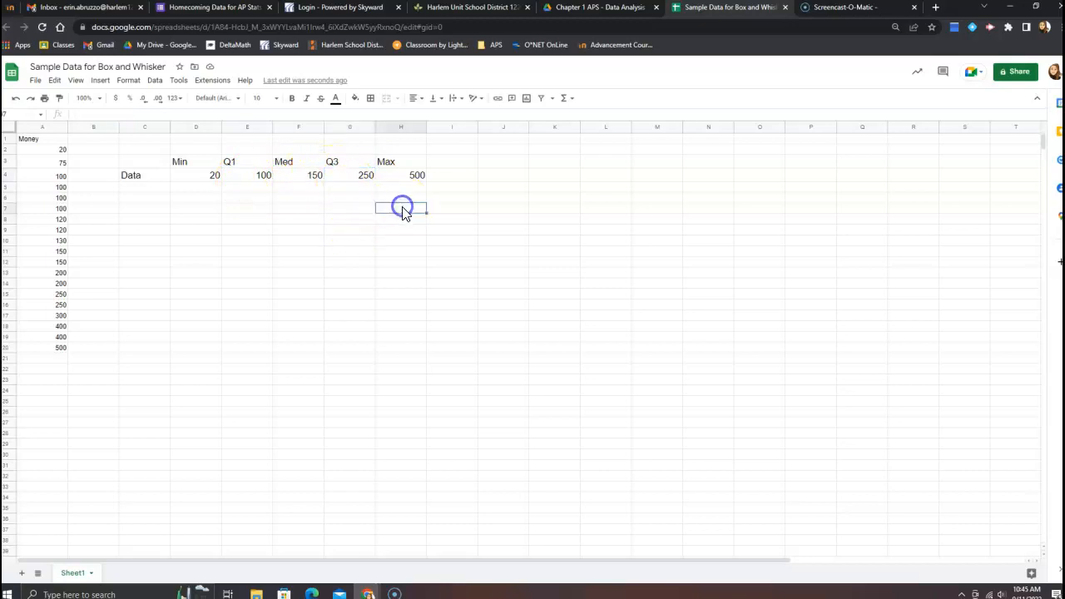
pyautogui.click(470, 190)
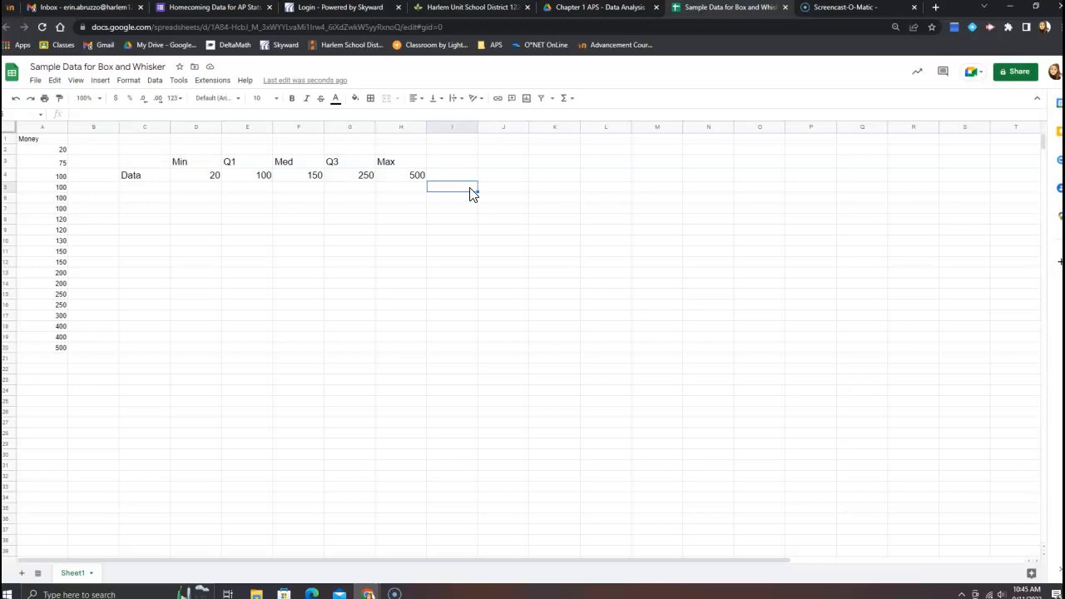
pyautogui.click(174, 252)
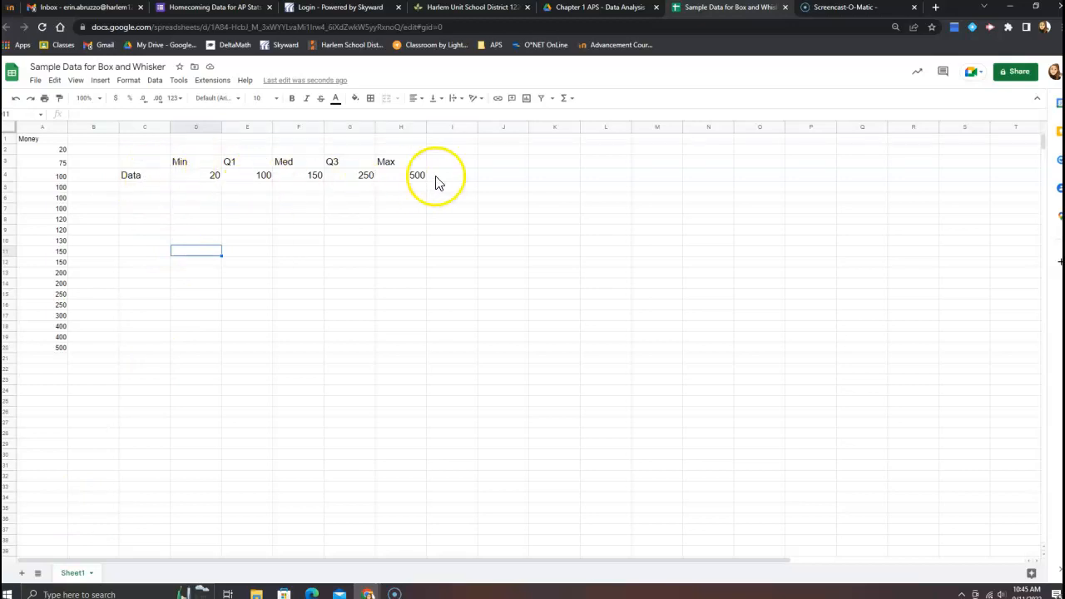
# Step: Insert a chart from the Data row, C4:H4, and keep its type as Candlestick chart
pyautogui.moveTo(137, 183); pyautogui.dragTo(408, 180)
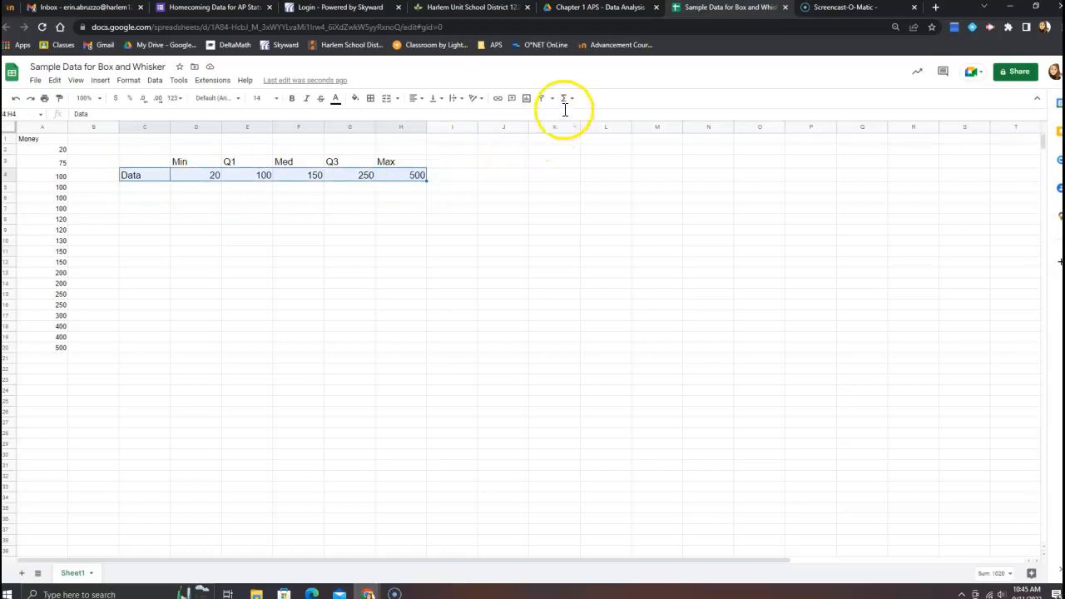
pyautogui.click(528, 100)
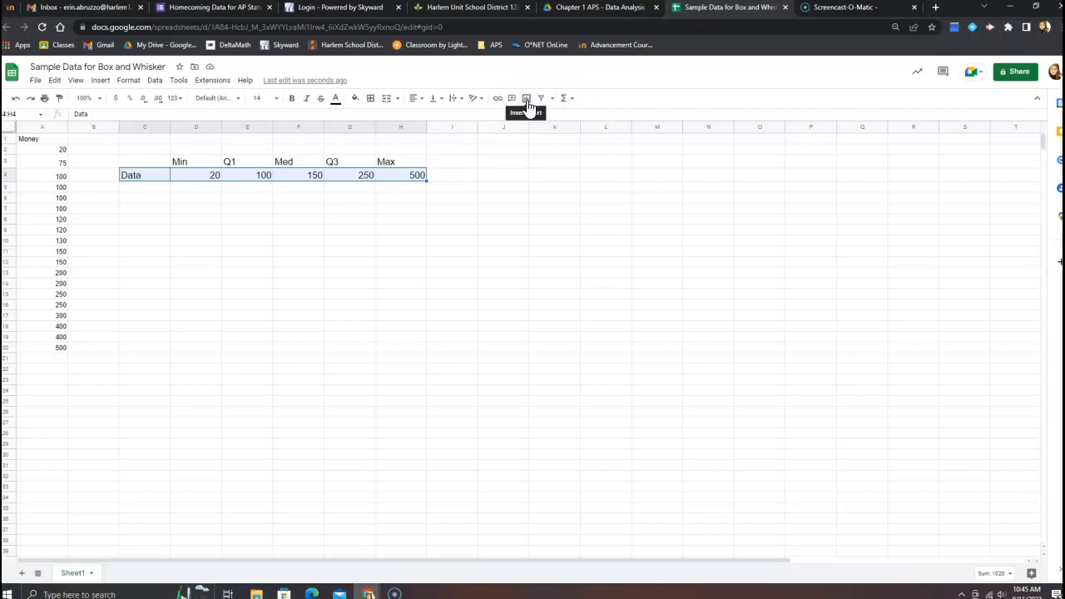
pyautogui.click(527, 100)
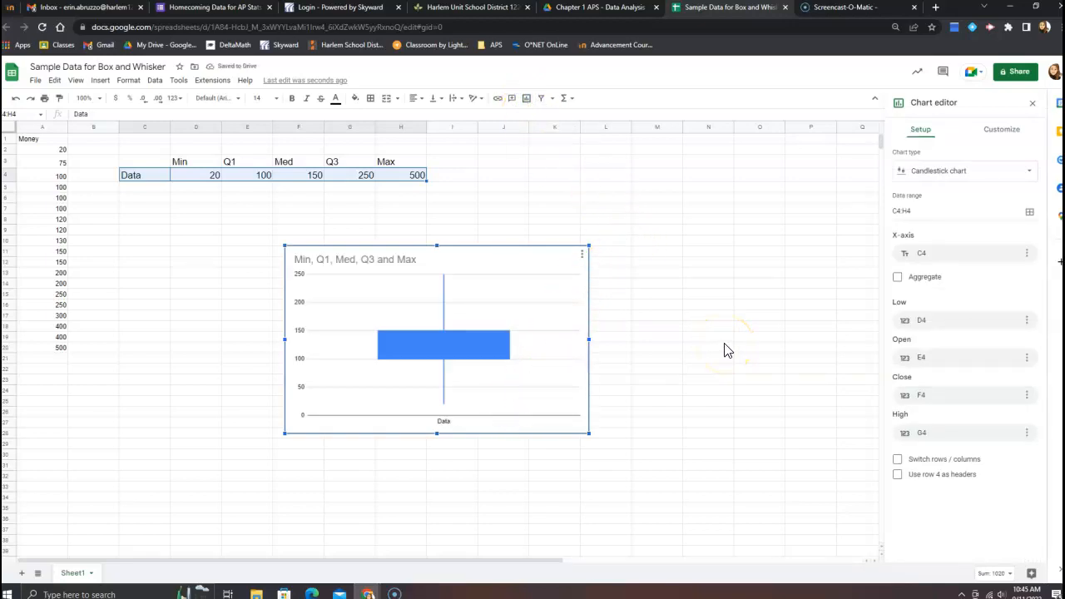
pyautogui.click(930, 172)
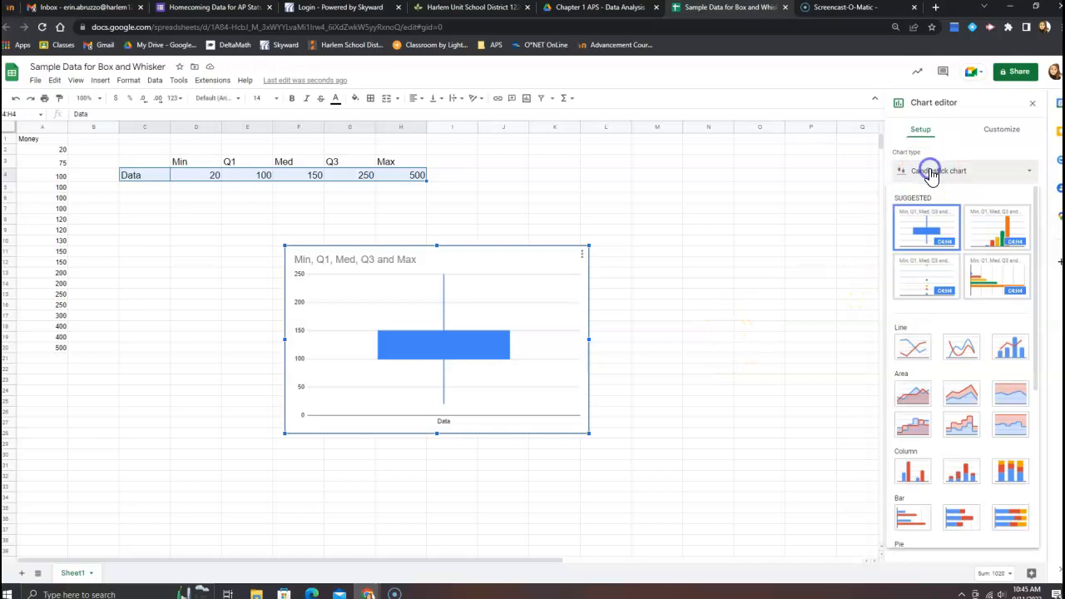
pyautogui.scroll(-5, 965, 275)
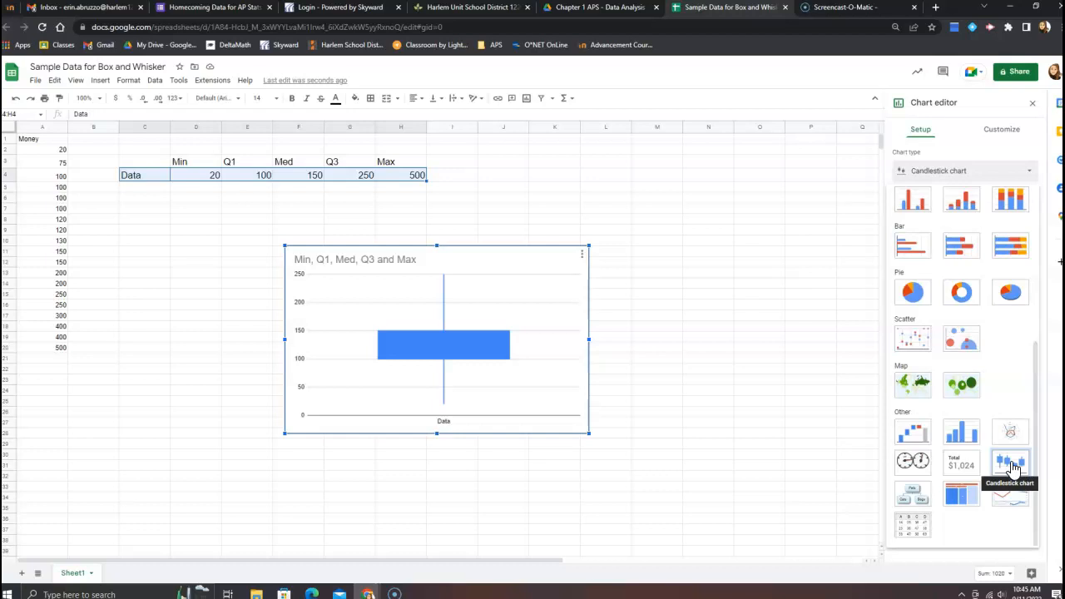
pyautogui.click(984, 154)
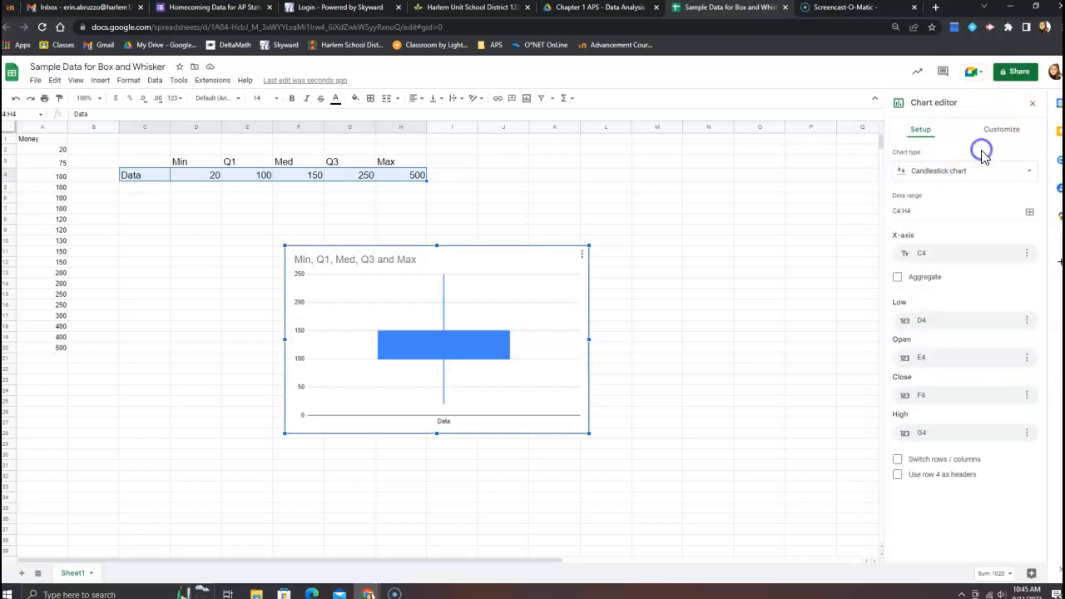
pyautogui.click(968, 293)
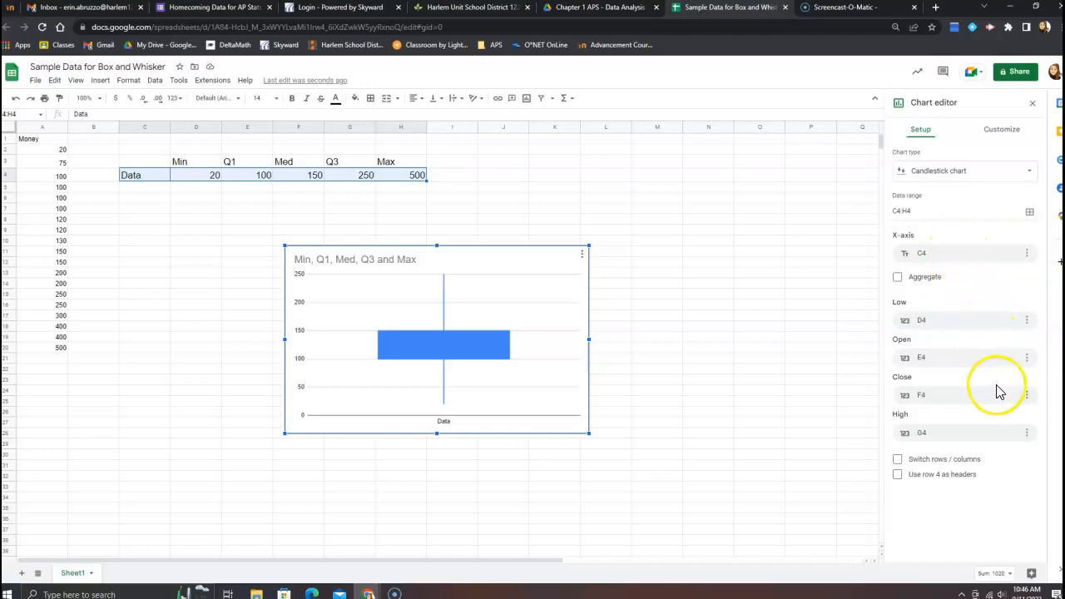
# Step: Show minor gridlines and major ticks on the chart's vertical axis, trying minor ticks and removing them again
pyautogui.click(1003, 130)
pyautogui.click(919, 149)
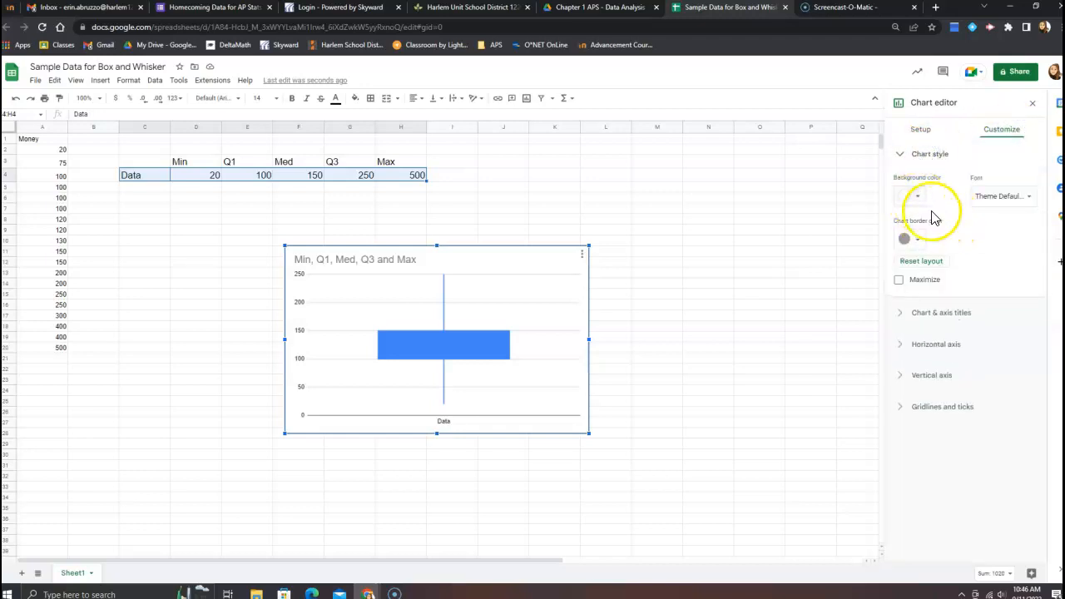
pyautogui.click(943, 312)
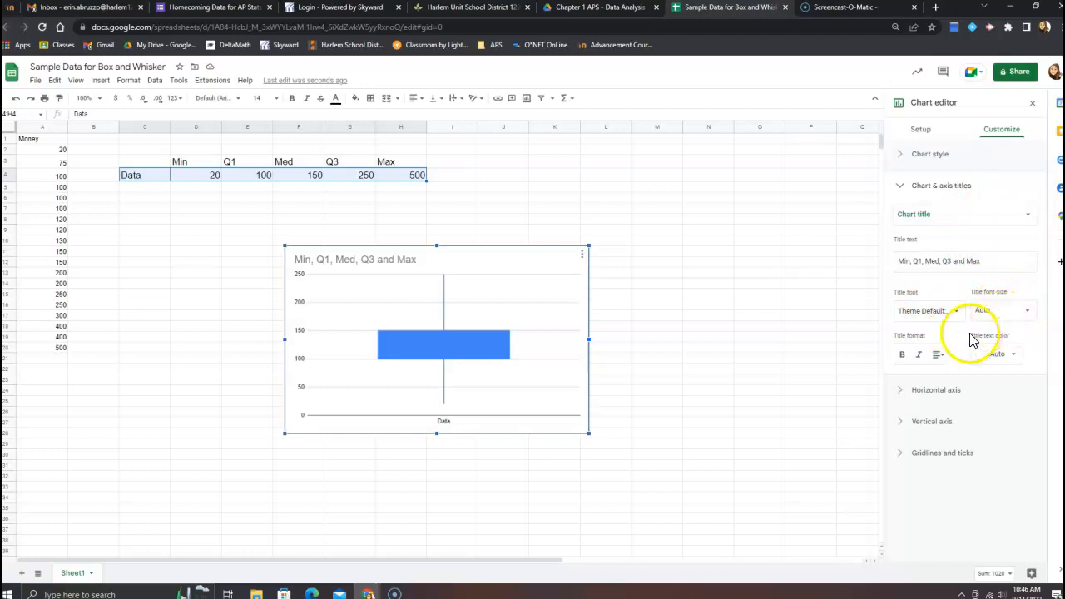
pyautogui.click(948, 395)
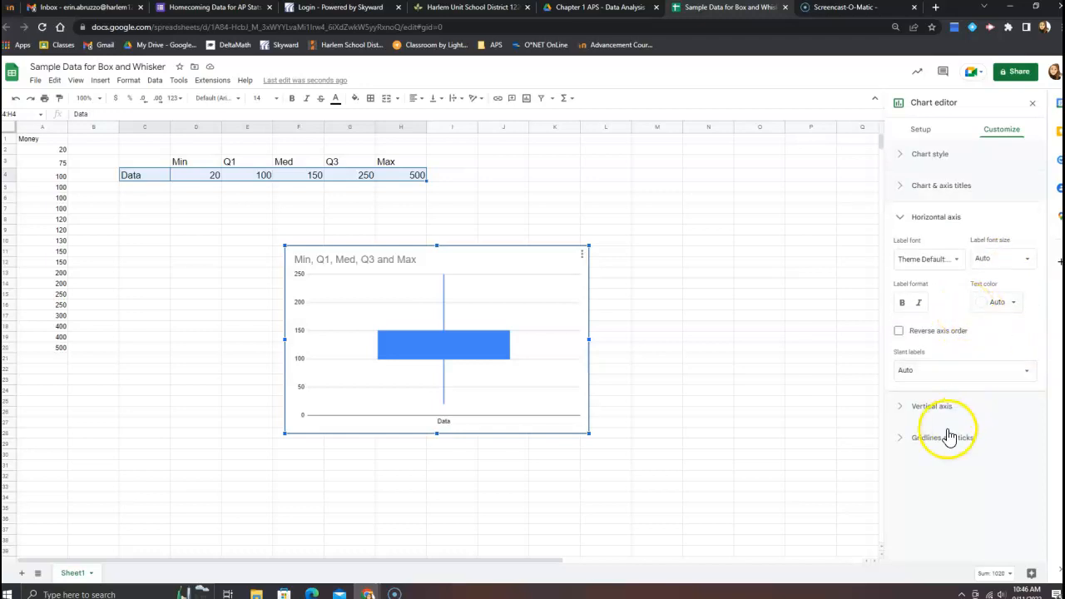
pyautogui.click(899, 408)
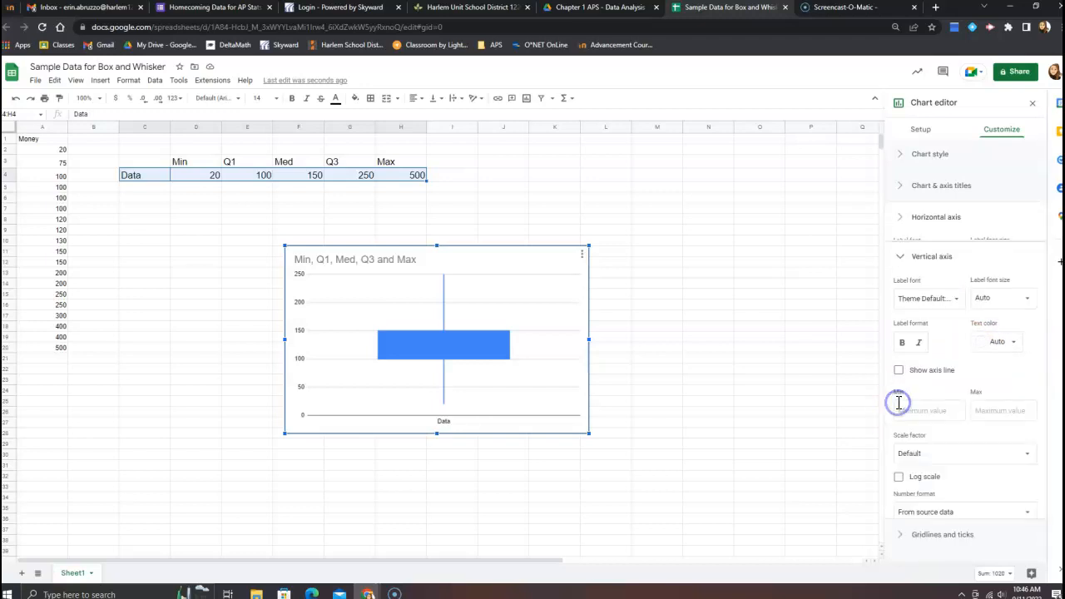
pyautogui.click(941, 543)
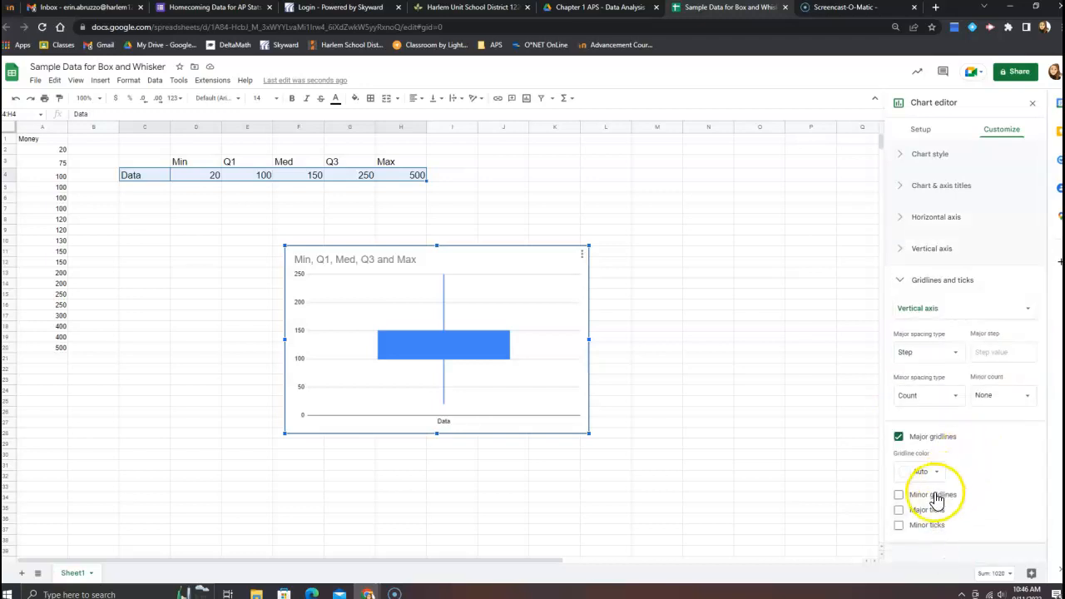
pyautogui.click(900, 497)
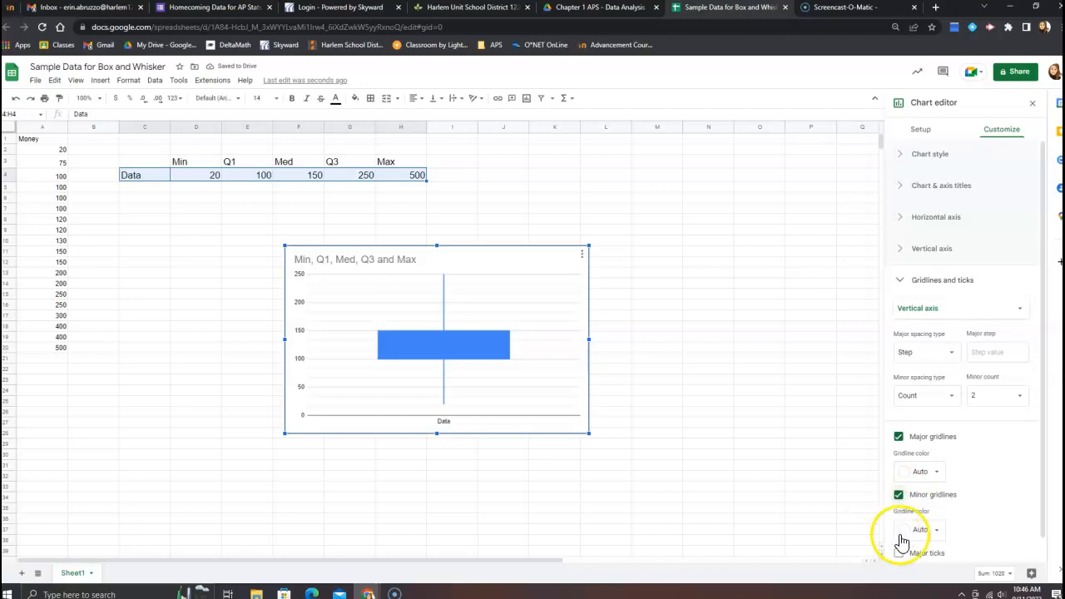
pyautogui.scroll(-1, 983, 507)
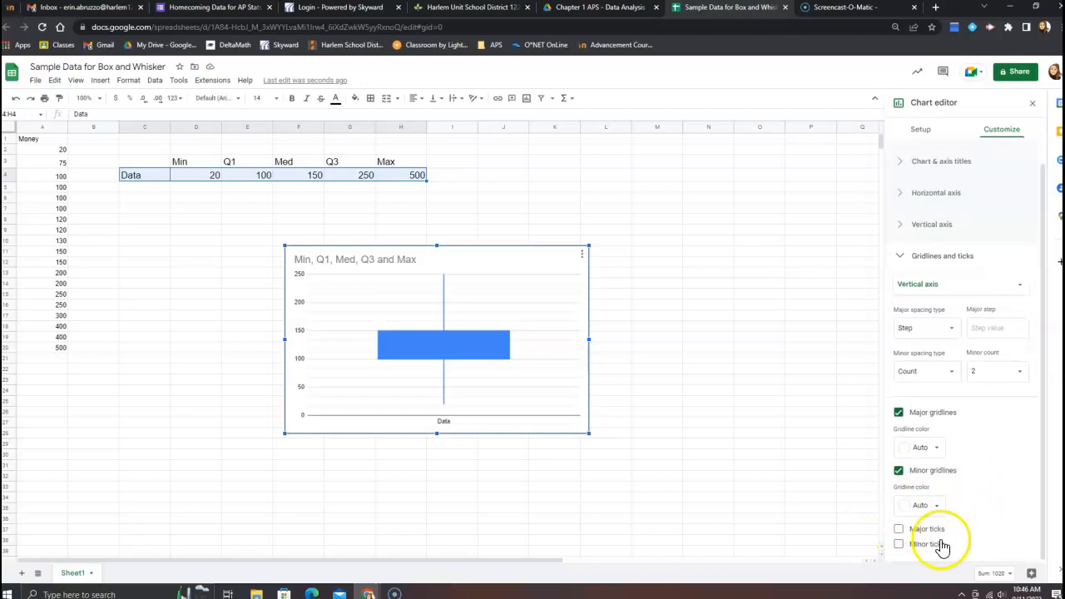
pyautogui.click(901, 535)
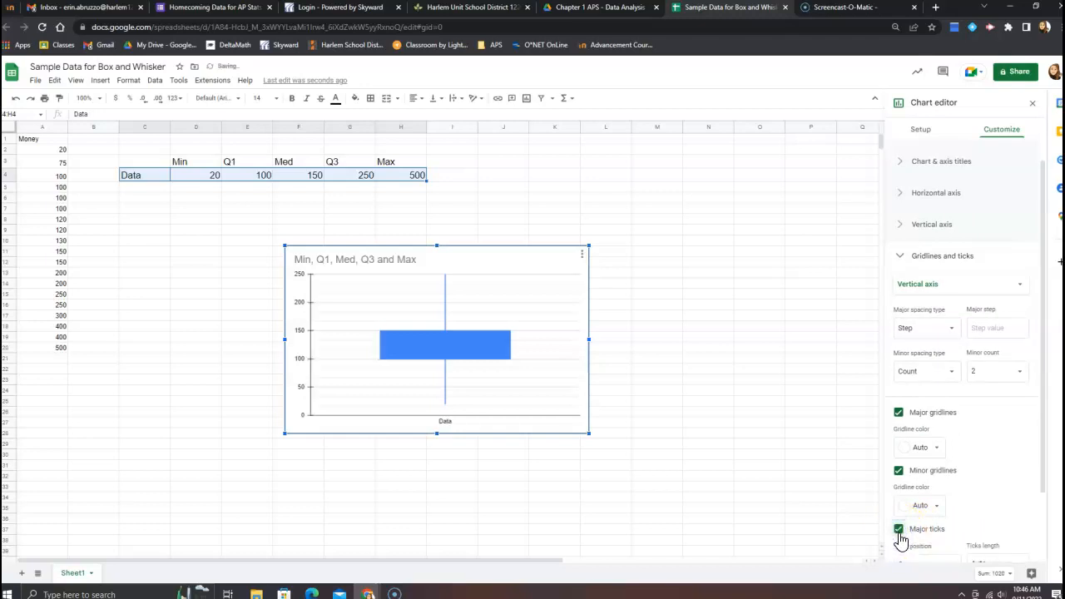
pyautogui.scroll(-2, 941, 514)
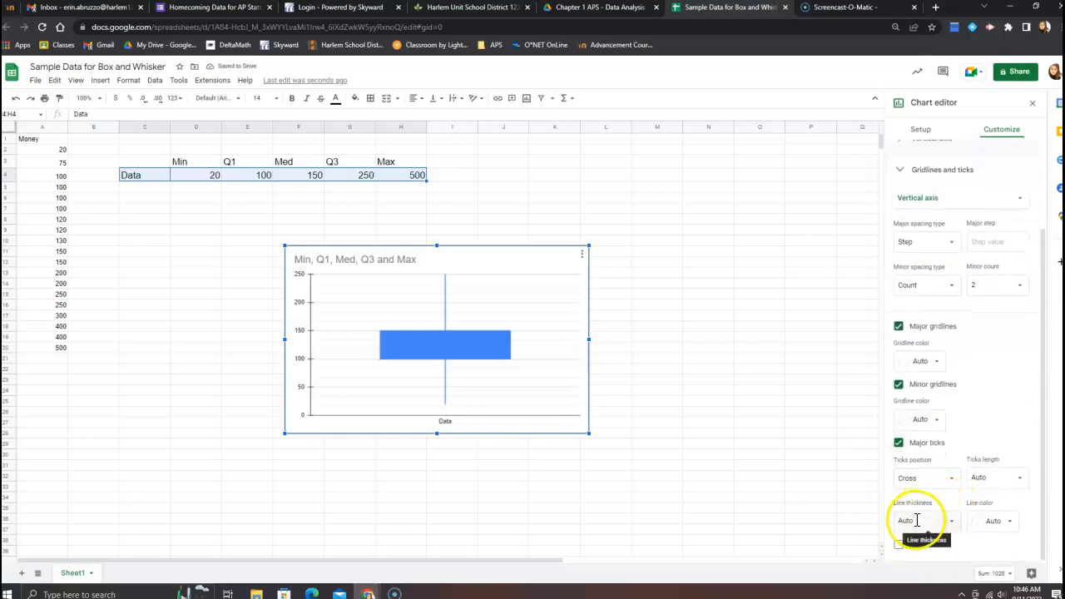
pyautogui.click(900, 546)
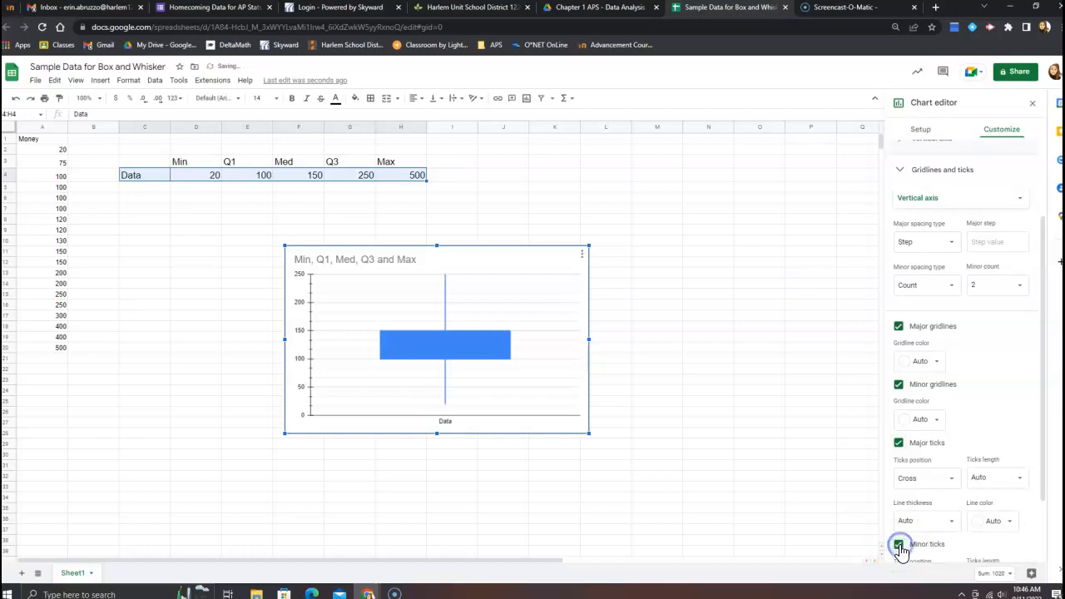
pyautogui.click(957, 546)
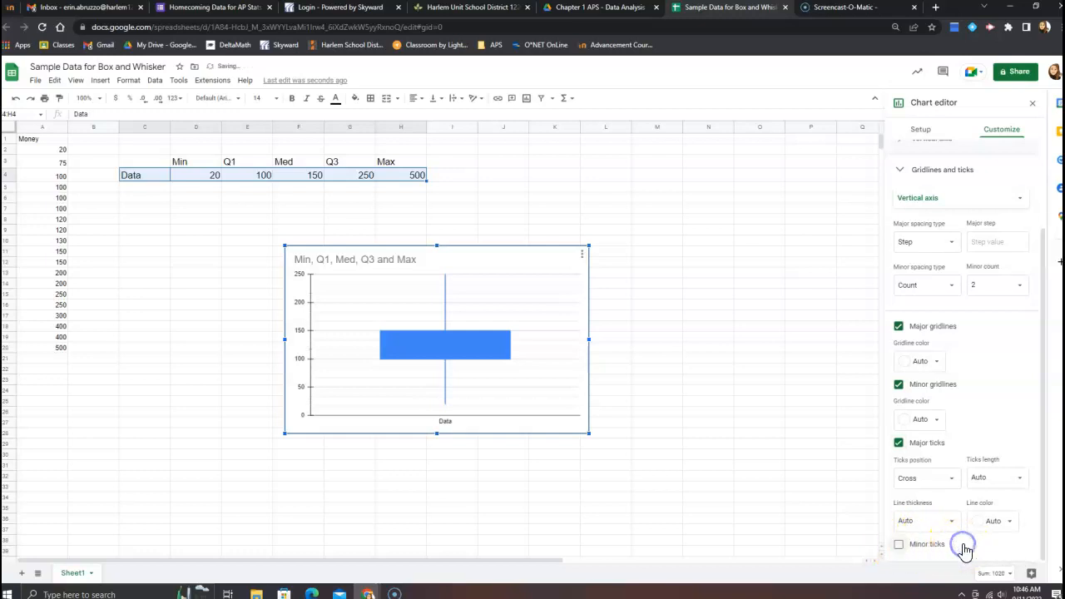
# Step: Look over the chart's axis, title and style customization settings, and close the chart editor
pyautogui.click(1044, 445)
pyautogui.moveTo(1045, 446); pyautogui.dragTo(1046, 315)
pyautogui.click(933, 248)
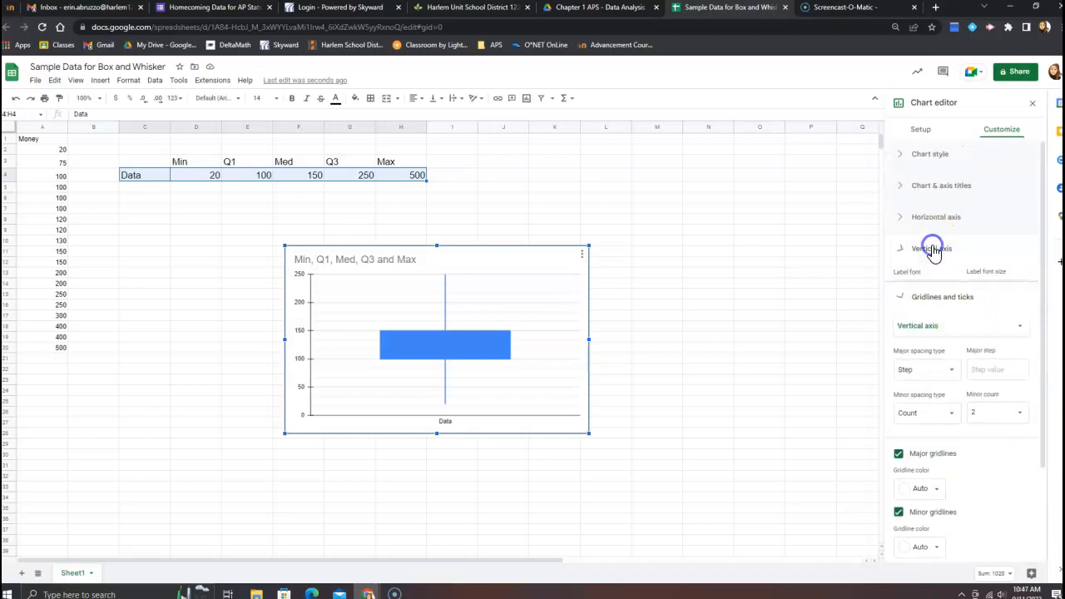
pyautogui.click(936, 219)
pyautogui.click(941, 185)
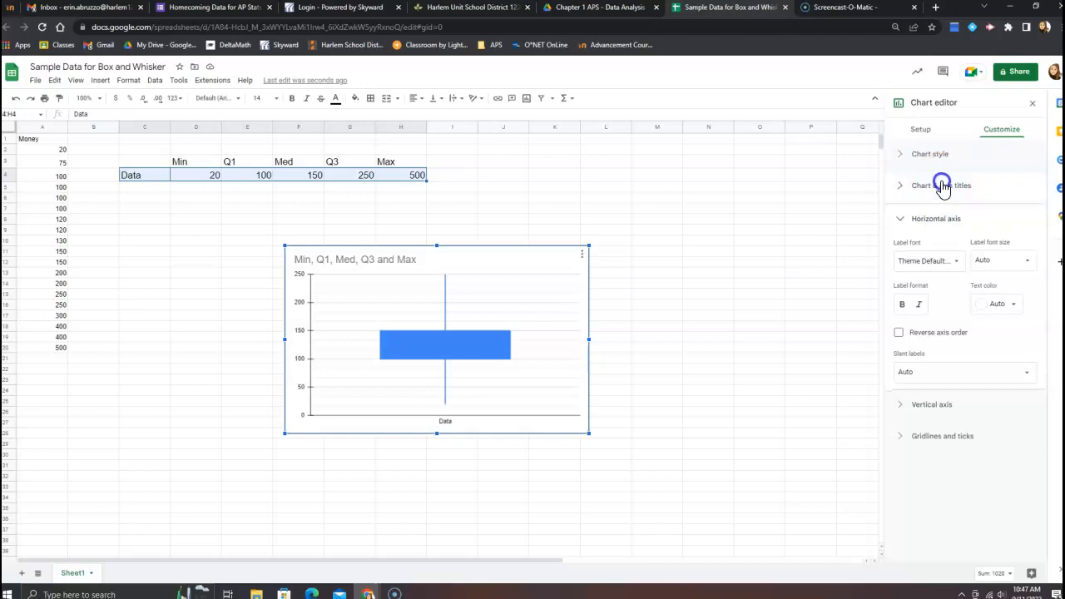
pyautogui.click(942, 150)
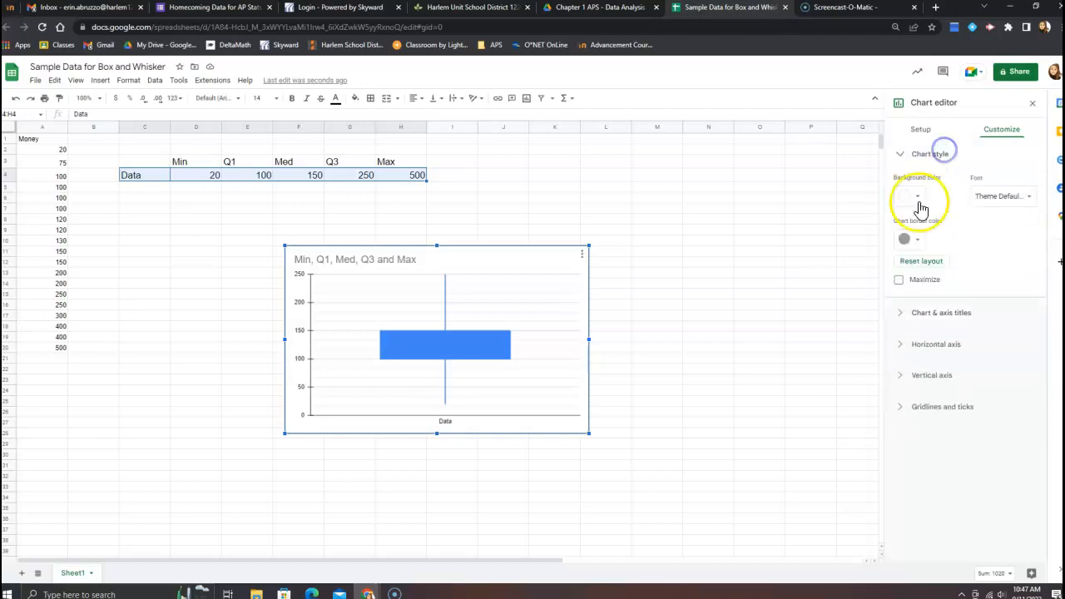
pyautogui.click(820, 358)
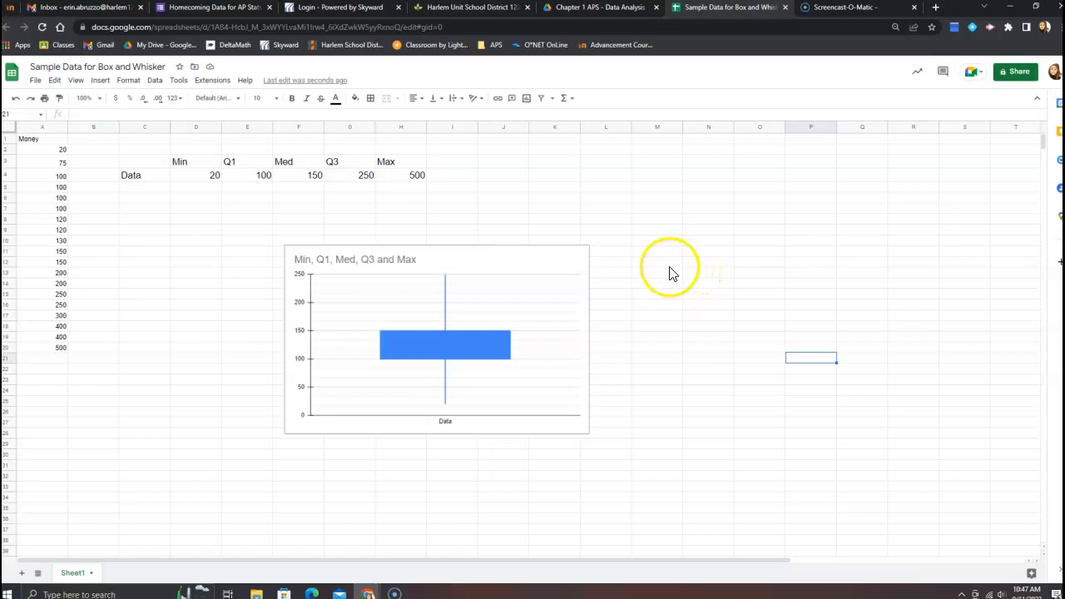
# Step: Check the Q1, Med and Q3 cells in the Data row against the finished candlestick chart
pyautogui.click(208, 222)
pyautogui.click(269, 175)
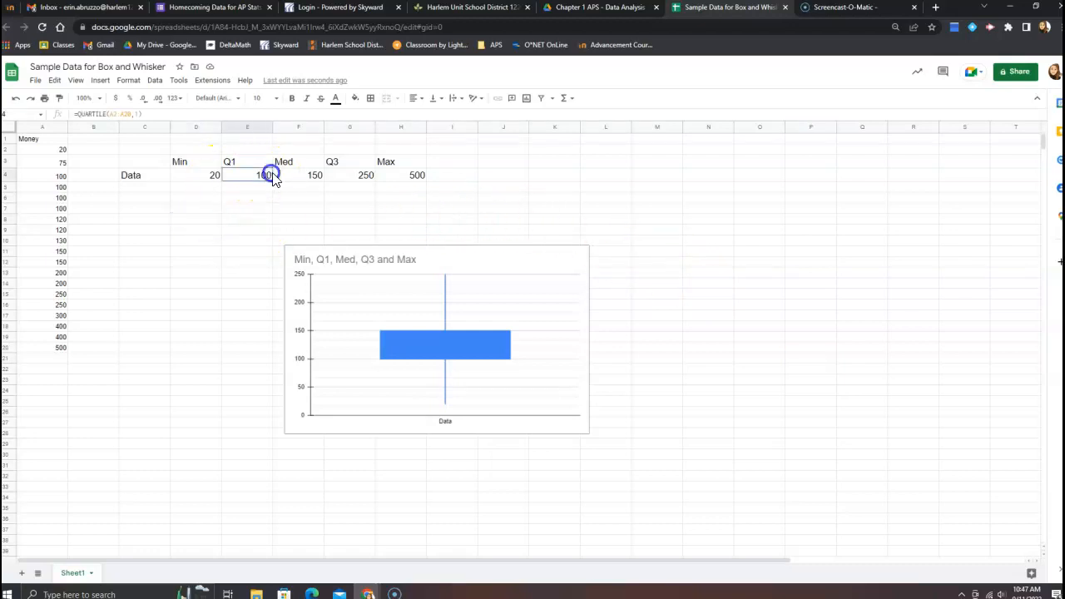
pyautogui.click(313, 176)
pyautogui.click(338, 177)
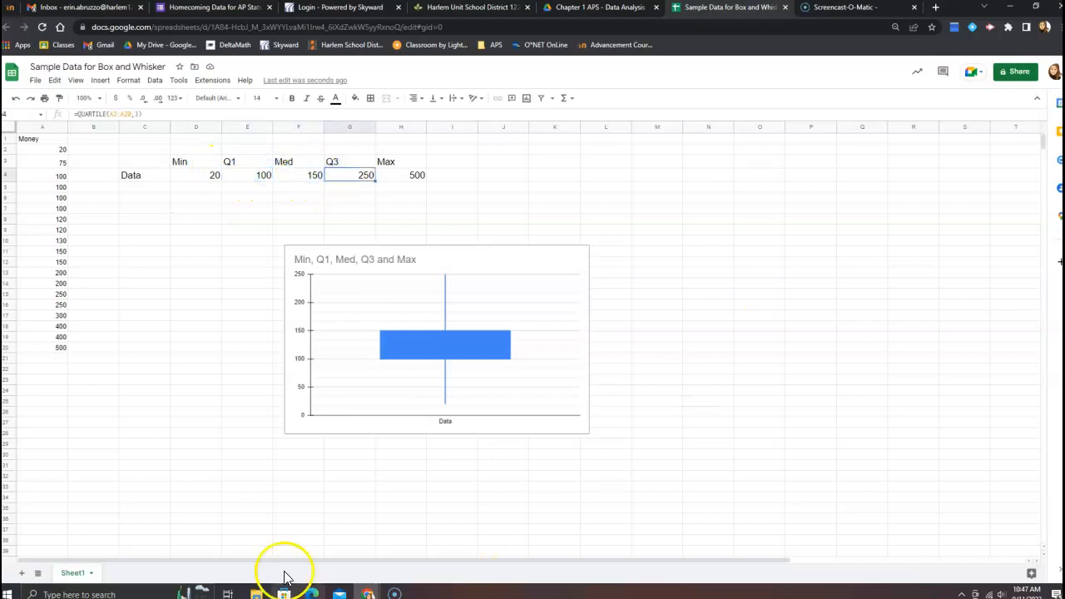